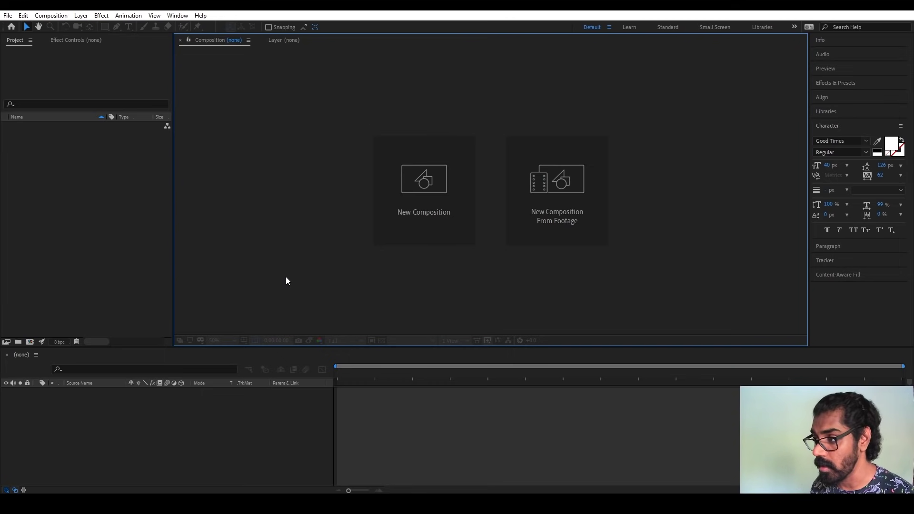
Create an HDTV 1080 29.97 composition named Camera, 1920×1080, and open it
{"action": "left_click", "coordinate": [432, 201]}
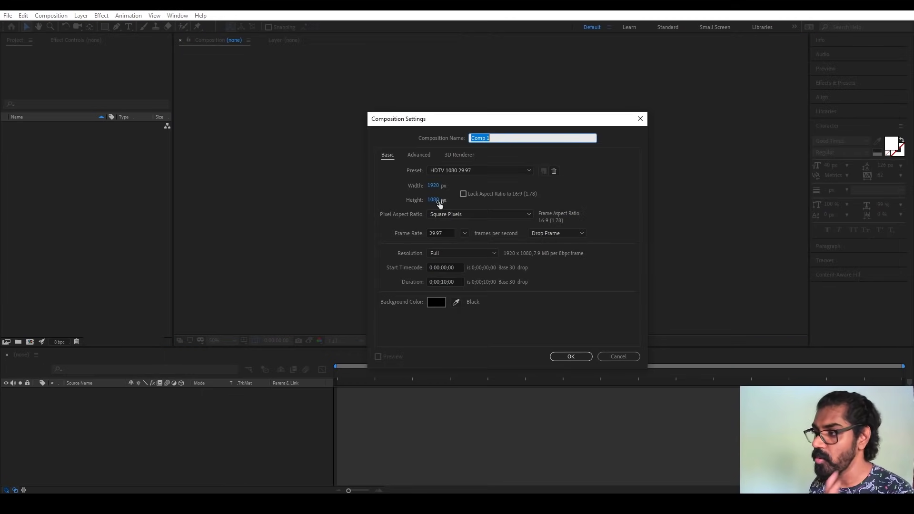
{"action": "type", "text": "Camera"}
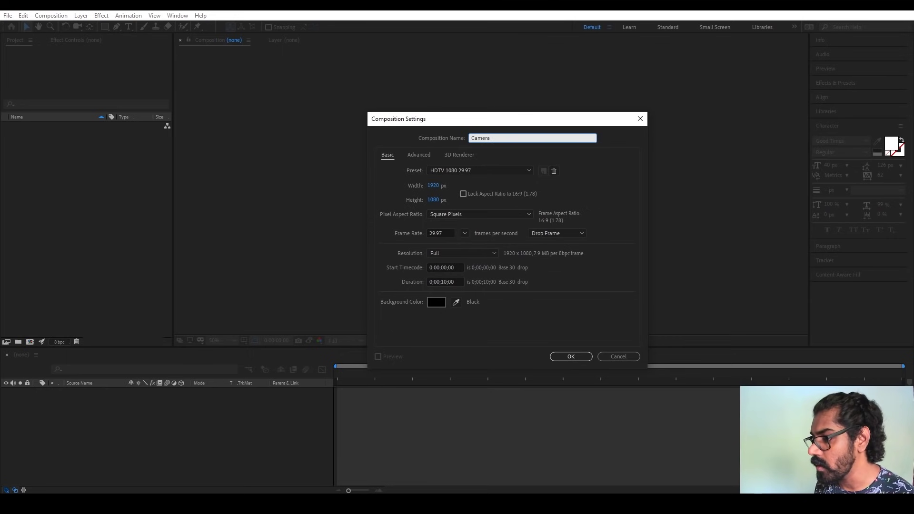
{"action": "left_click", "coordinate": [568, 355]}
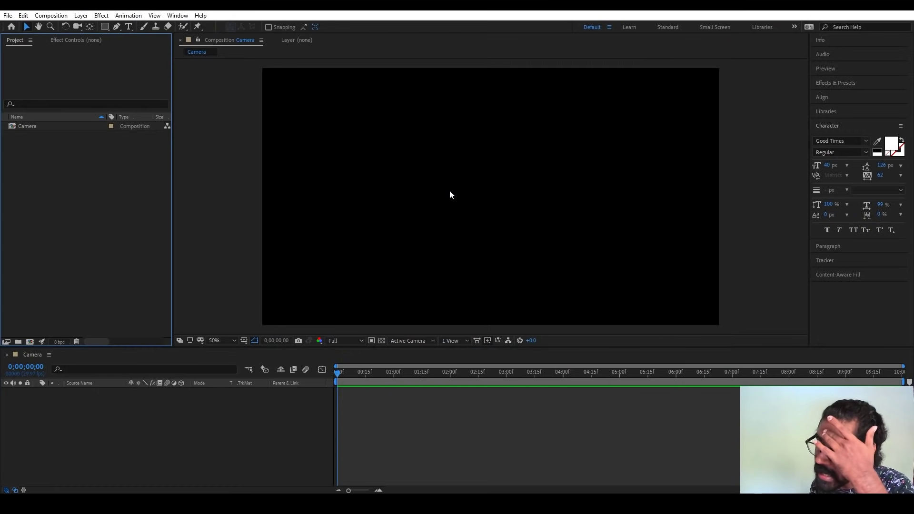
{"action": "left_click", "coordinate": [436, 187]}
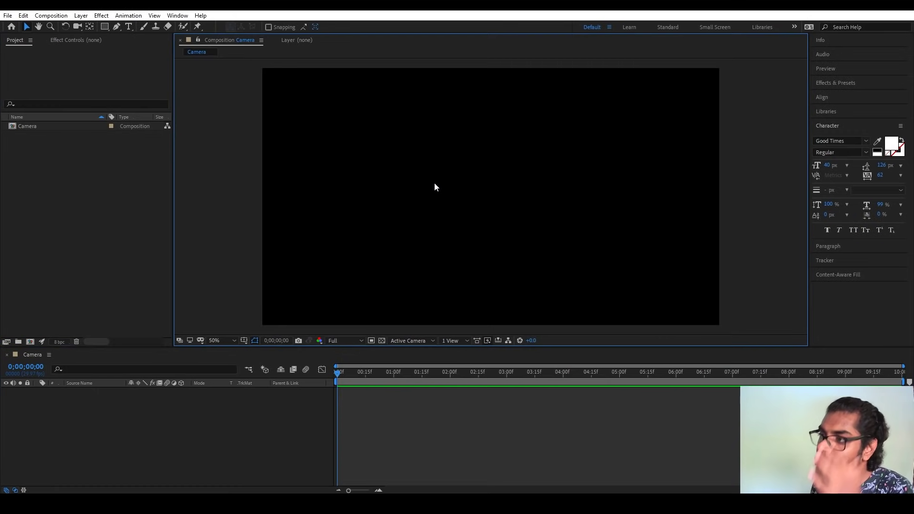
Add a new text layer reading MANAKKOTTA to the Camera composition
{"action": "right_click", "coordinate": [79, 430]}
{"action": "mouse_move", "coordinate": [163, 322]}
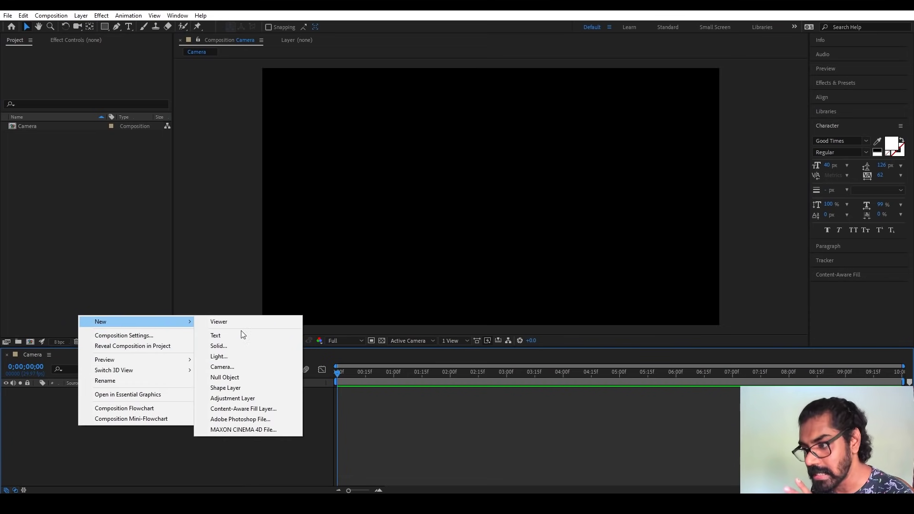
{"action": "left_click", "coordinate": [242, 336]}
{"action": "type", "text": "MANAKKOTTA"}
{"action": "left_click", "coordinate": [30, 27]}
Enlarge the MANAKKOTTA text to 88 px and centre it in the frame
{"action": "left_click_drag", "start_coordinate": [826, 165], "coordinate": [850, 166]}
{"action": "left_click_drag", "start_coordinate": [581, 180], "coordinate": [579, 182]}
{"action": "left_click", "coordinate": [562, 119]}
{"action": "left_click", "coordinate": [524, 190]}
{"action": "left_click", "coordinate": [521, 174]}
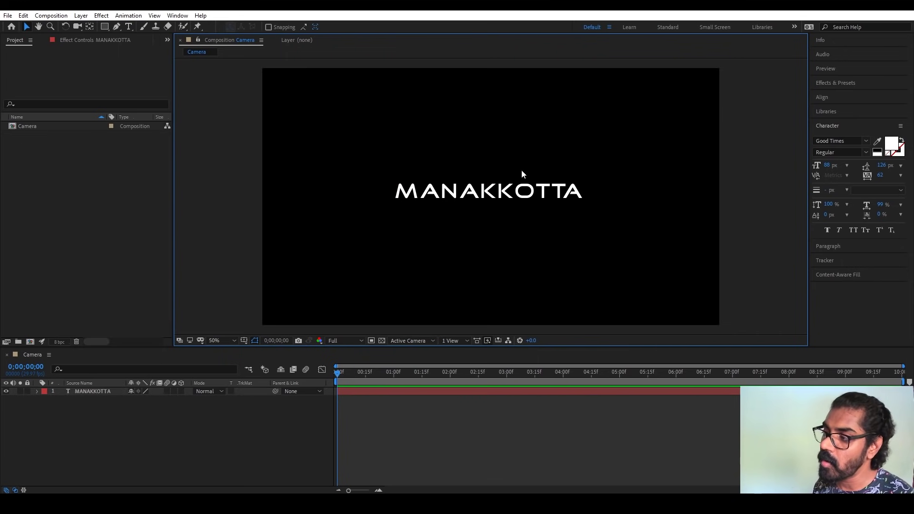
{"action": "left_click", "coordinate": [503, 196]}
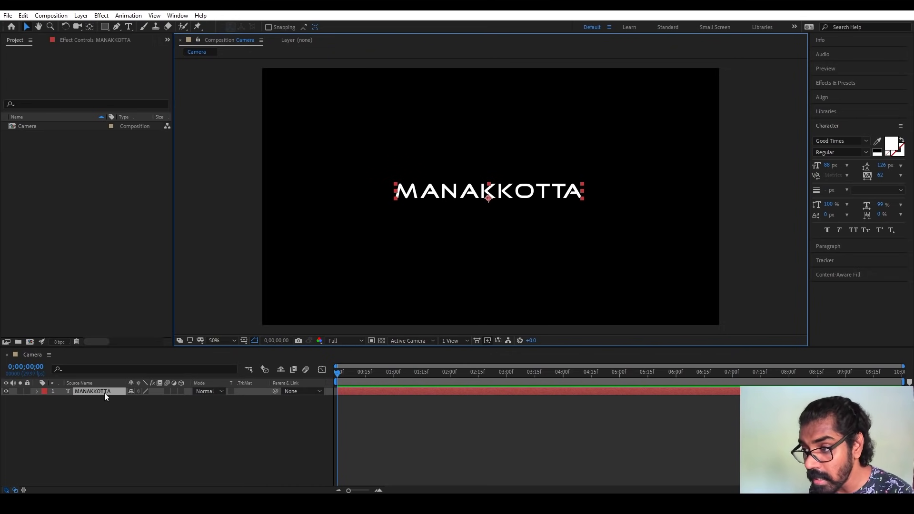
Turn MANAKKOTTA into a 3D layer, trial 3D rotation, and leave it facing front
{"action": "left_click", "coordinate": [182, 392]}
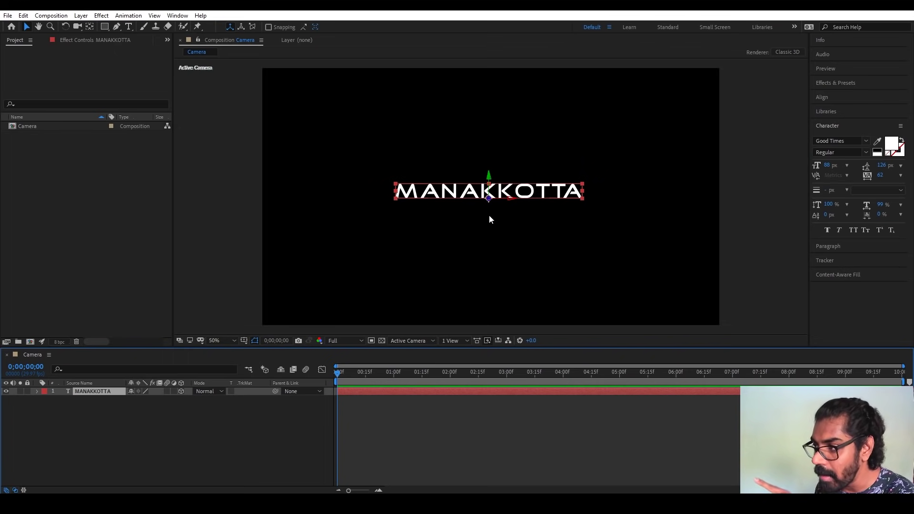
{"action": "left_click", "coordinate": [66, 27]}
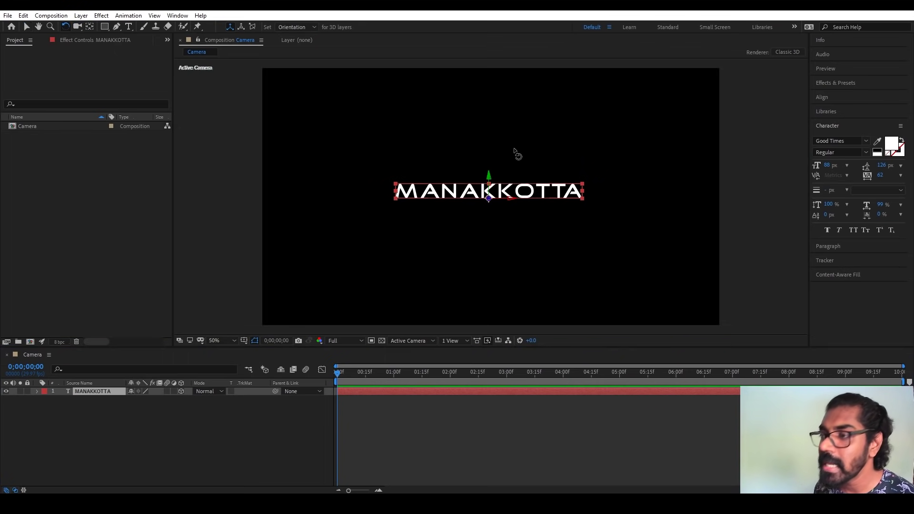
{"action": "mouse_move", "coordinate": [488, 191]}
{"action": "left_mouse_down"}
{"action": "mouse_move", "coordinate": [522, 192]}
{"action": "mouse_move", "coordinate": [520, 164]}
{"action": "left_mouse_up"}
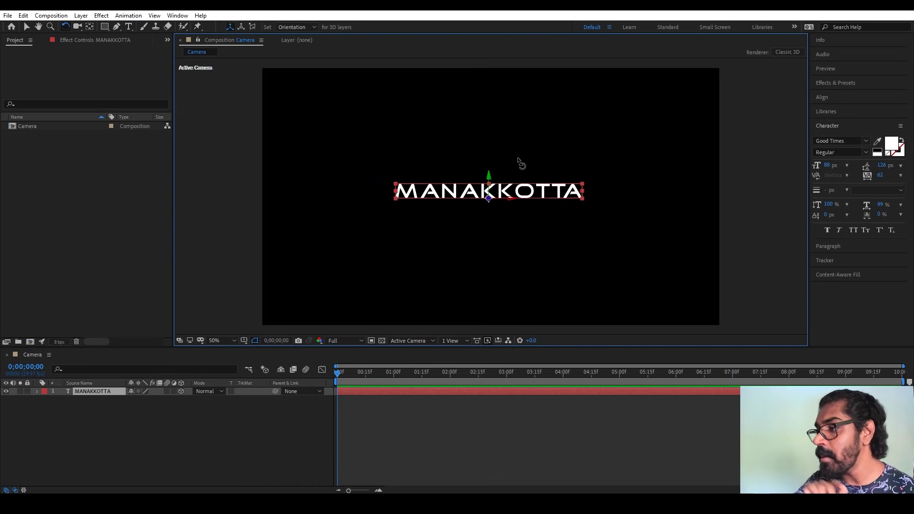
{"action": "left_click_drag", "start_coordinate": [511, 195], "coordinate": [499, 169]}
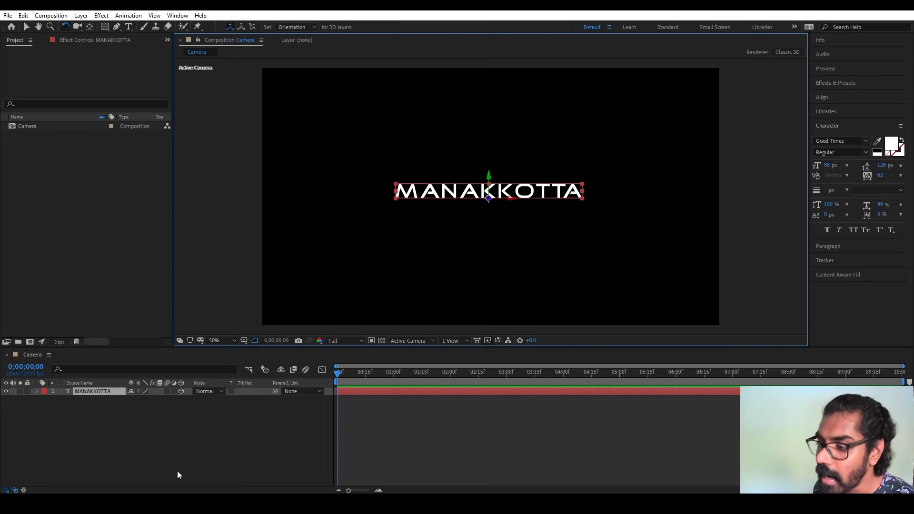
{"action": "left_click", "coordinate": [172, 433]}
Start a new camera layer and move the Camera Settings dialog aside
{"action": "right_click", "coordinate": [187, 415]}
{"action": "mouse_move", "coordinate": [241, 313]}
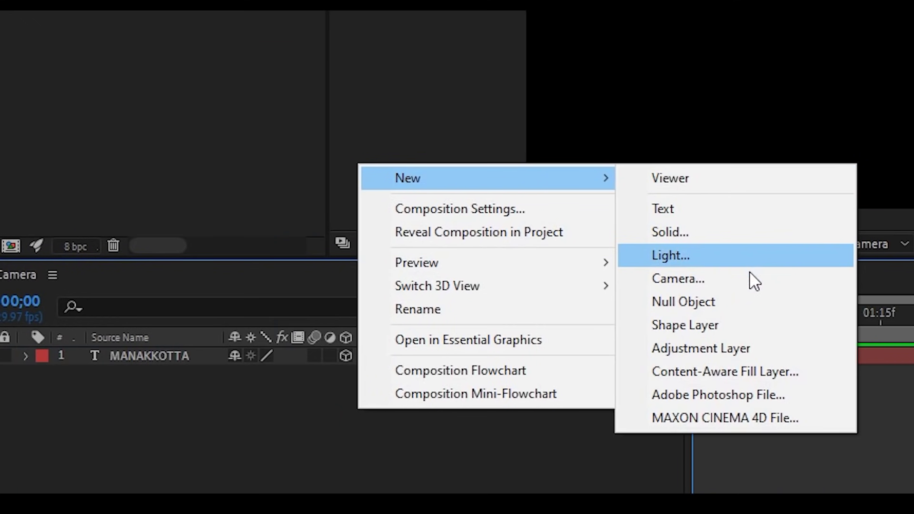
{"action": "left_click", "coordinate": [750, 278]}
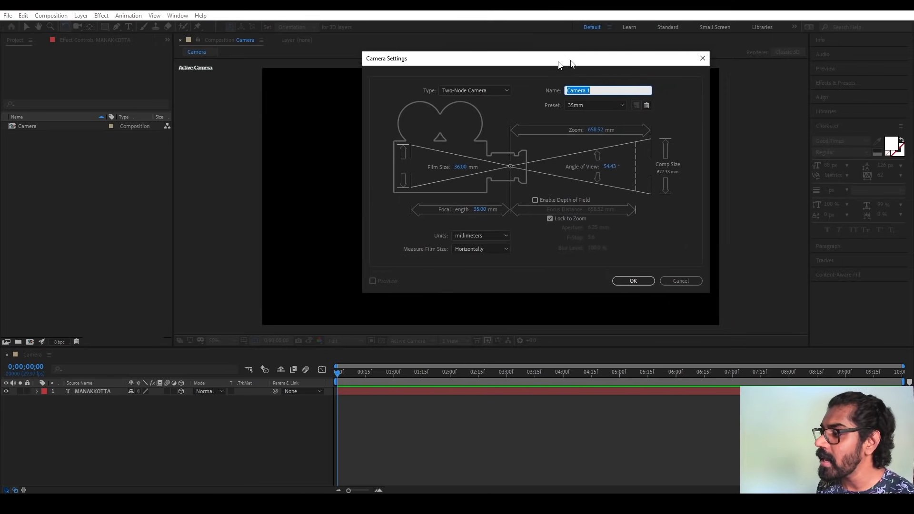
{"action": "left_click_drag", "start_coordinate": [571, 60], "coordinate": [455, 57]}
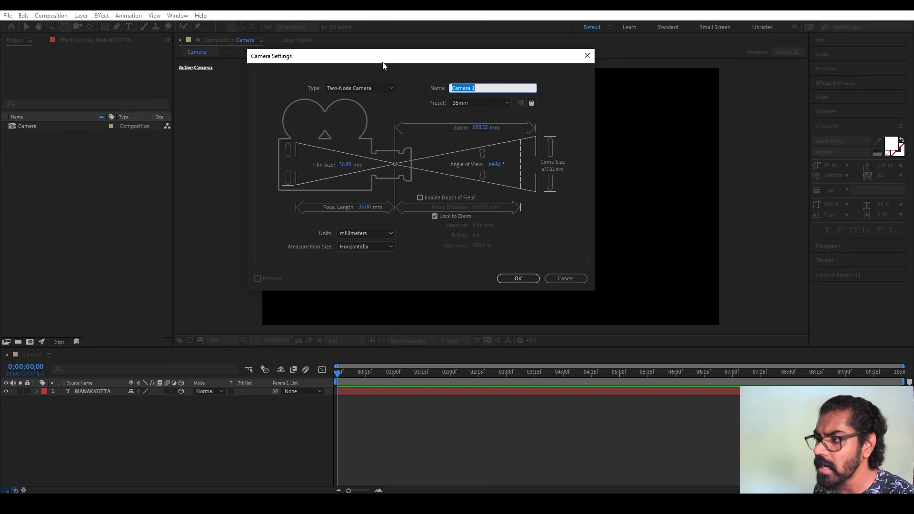
{"action": "left_click_drag", "start_coordinate": [404, 62], "coordinate": [374, 73]}
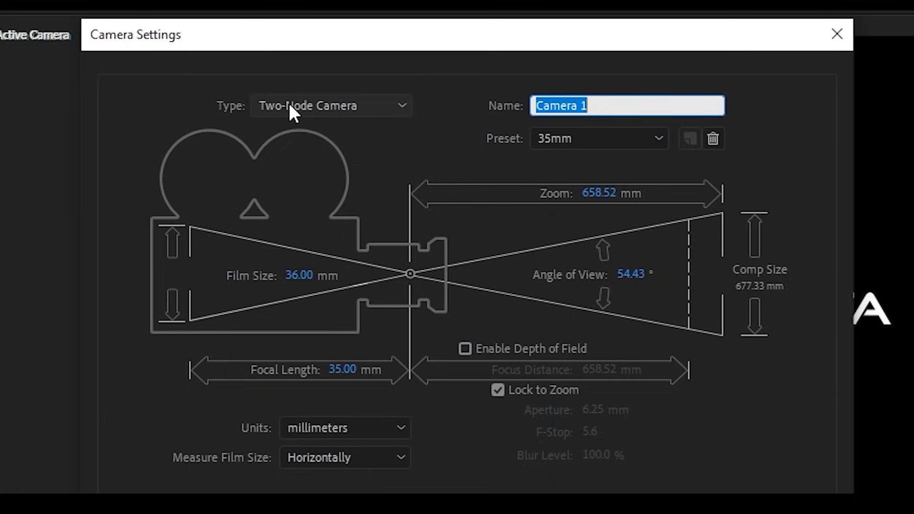
Keep the Two-Node Camera type and 35mm preset, and create Camera 1
{"action": "left_click", "coordinate": [290, 103]}
{"action": "left_click", "coordinate": [252, 143]}
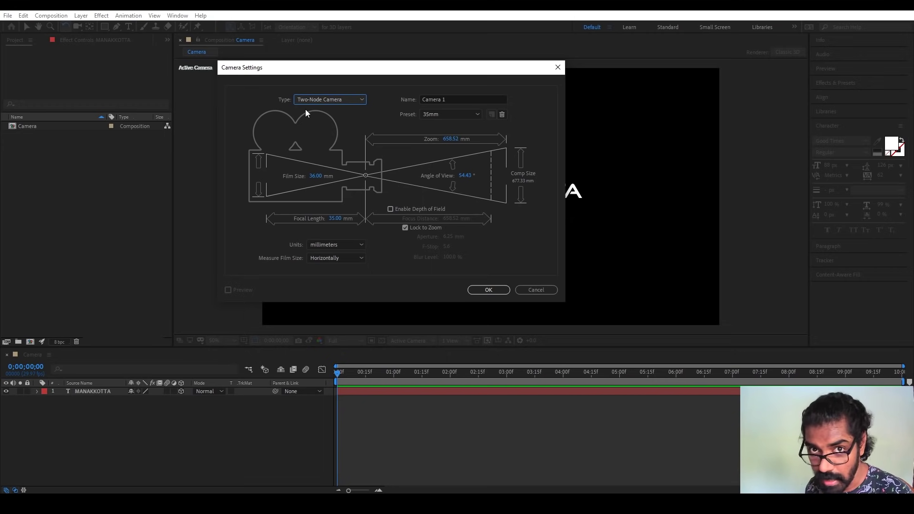
{"action": "left_click", "coordinate": [315, 102]}
{"action": "left_click", "coordinate": [322, 114]}
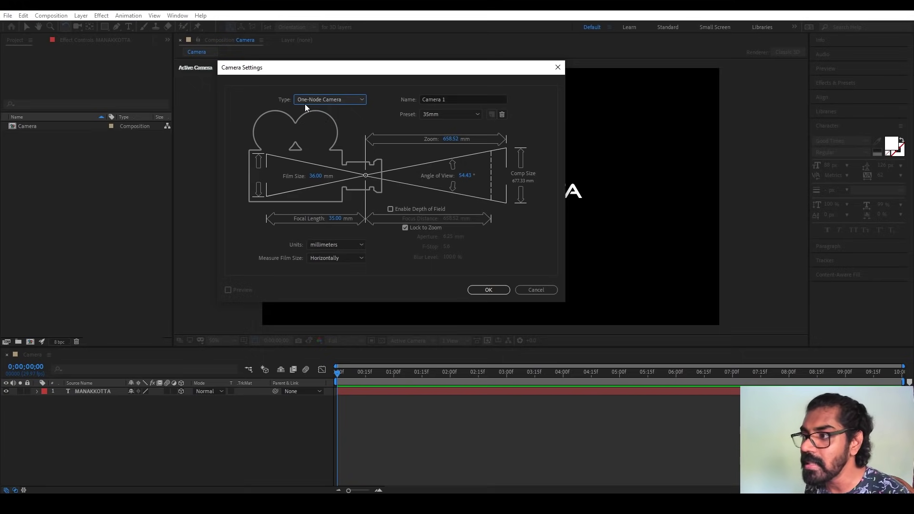
{"action": "left_click", "coordinate": [302, 101]}
{"action": "left_click", "coordinate": [323, 122]}
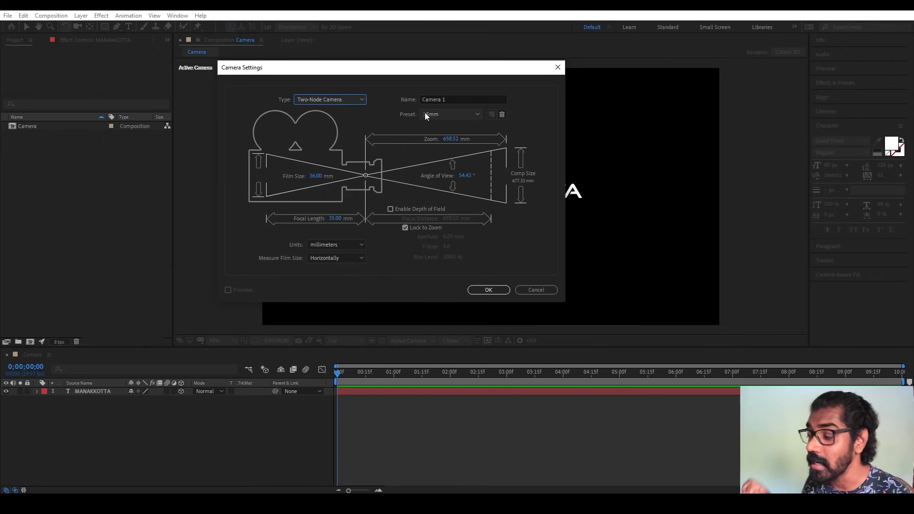
{"action": "left_click", "coordinate": [425, 113]}
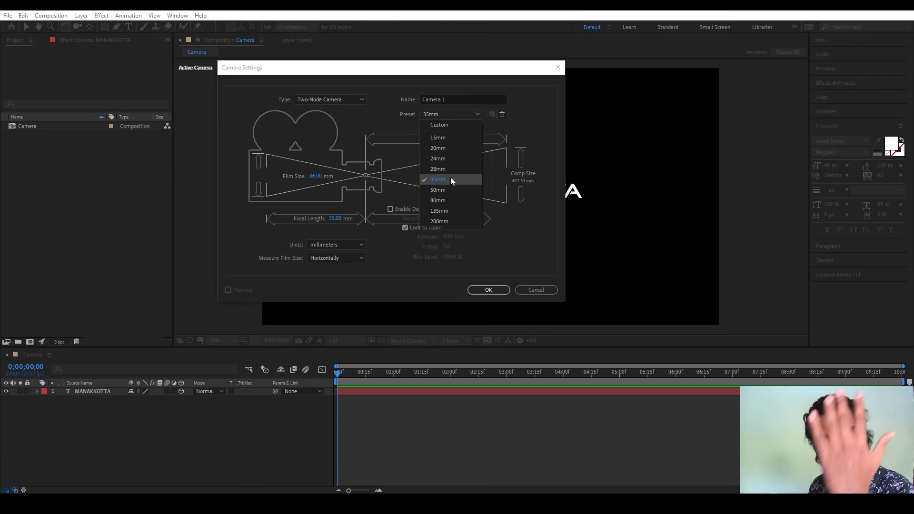
{"action": "left_click", "coordinate": [392, 113]}
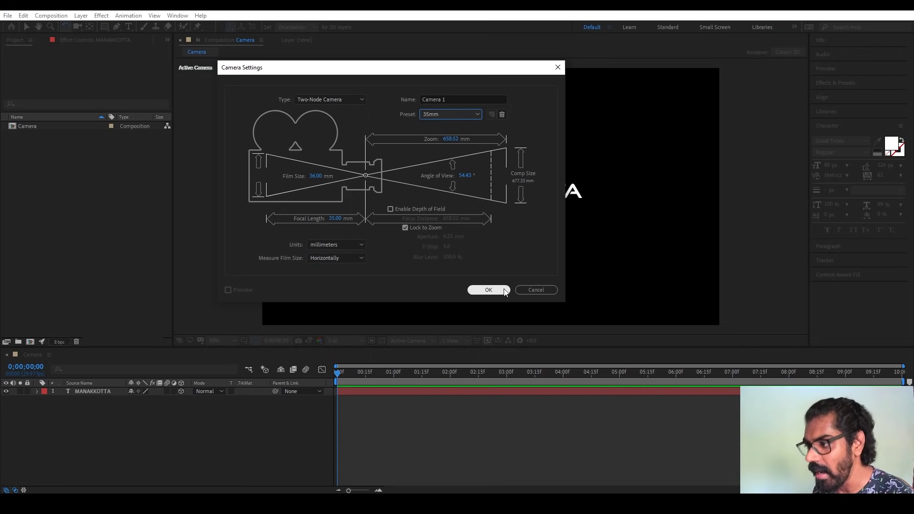
{"action": "left_click", "coordinate": [489, 290]}
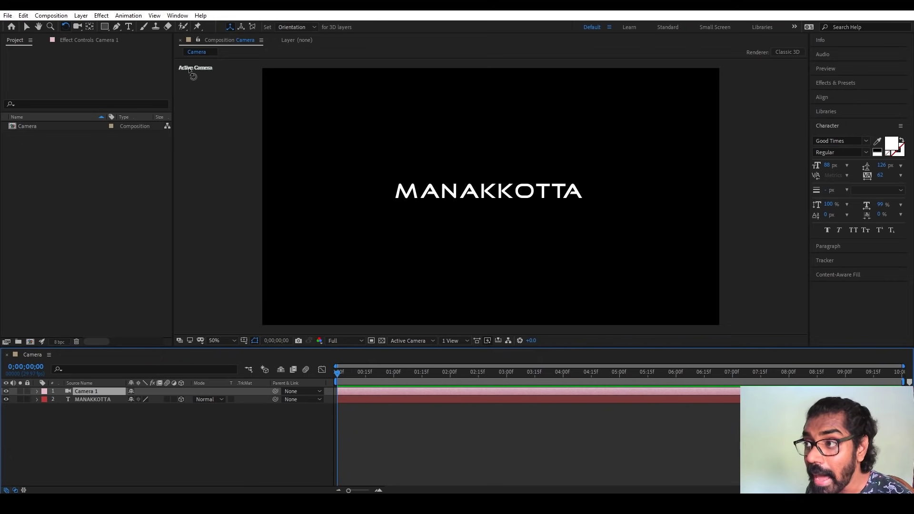
{"action": "left_click", "coordinate": [207, 84]}
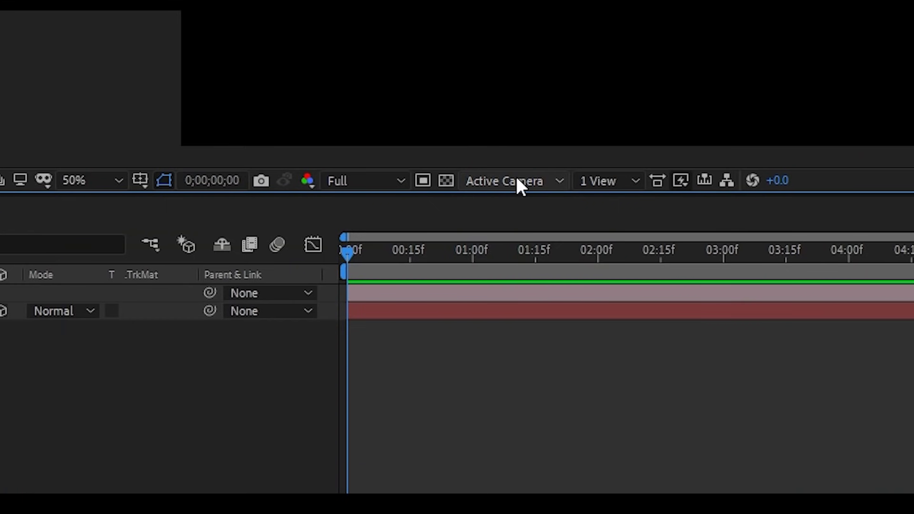
{"action": "left_click", "coordinate": [413, 342]}
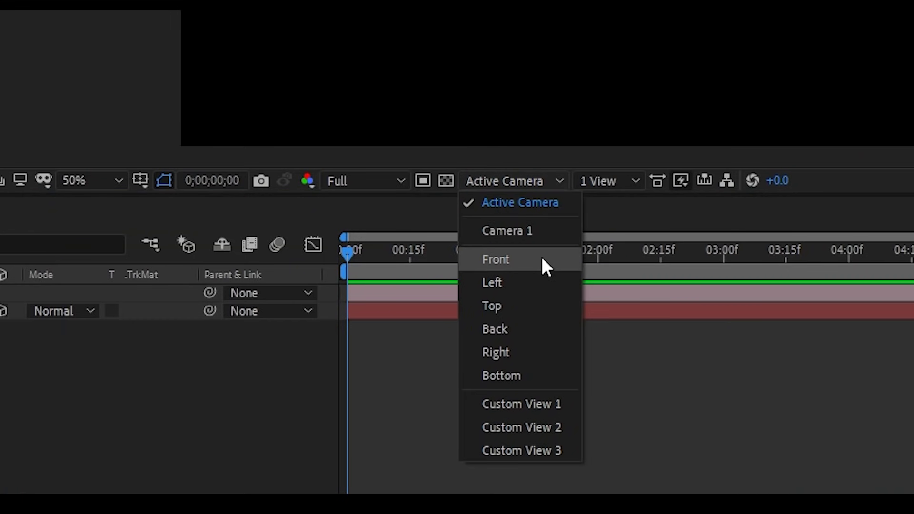
{"action": "left_click", "coordinate": [550, 285]}
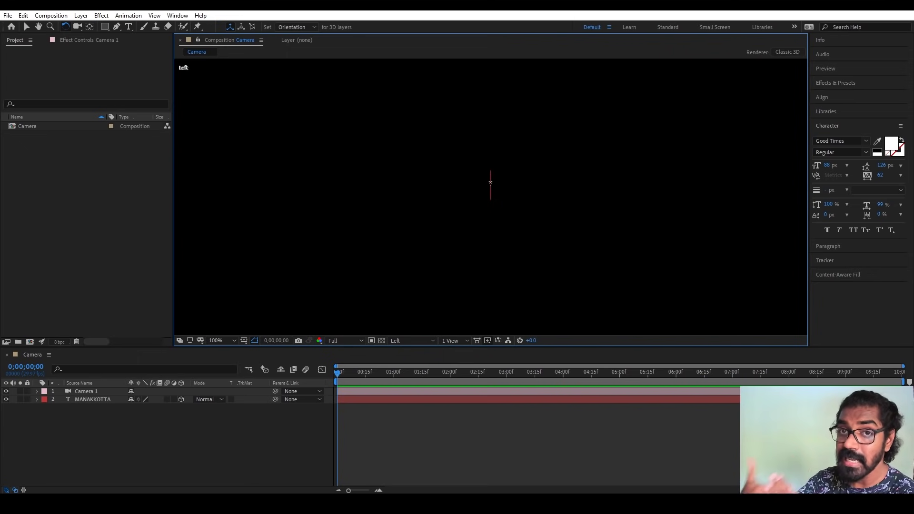
{"action": "left_click", "coordinate": [414, 342]}
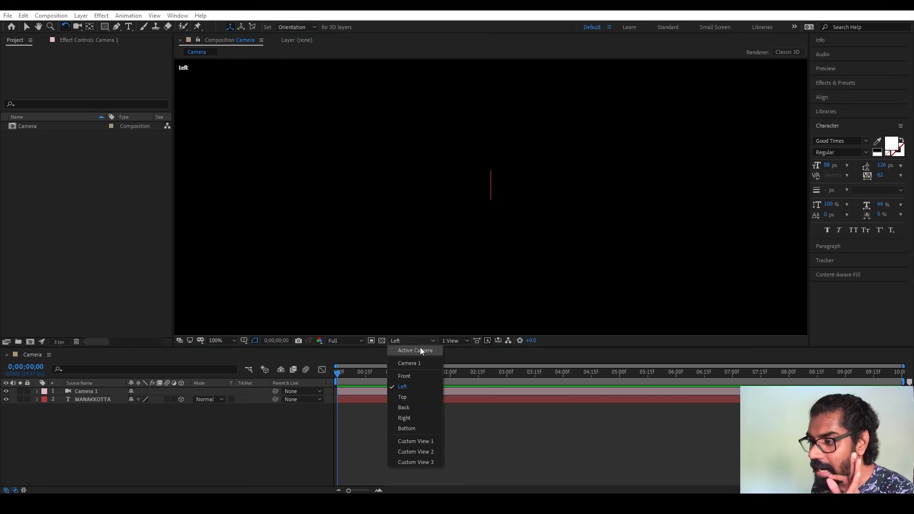
{"action": "left_click", "coordinate": [421, 350]}
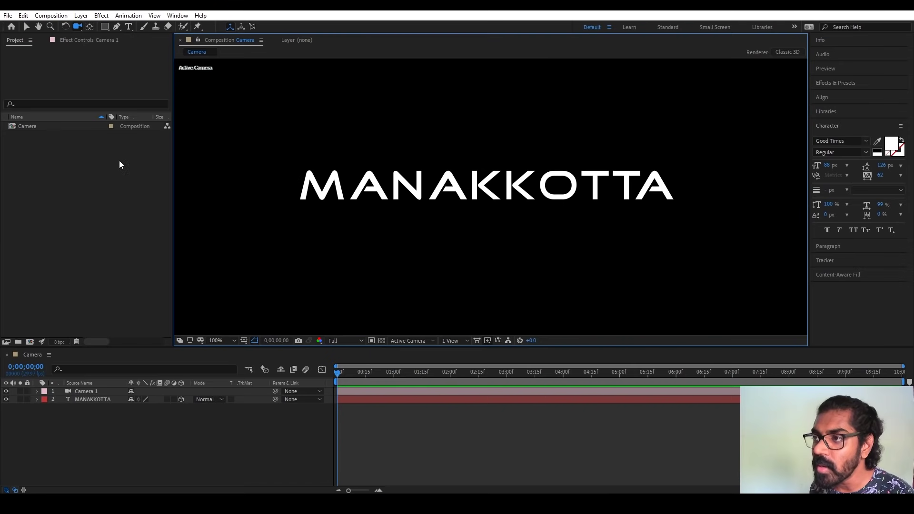
{"action": "scroll", "coordinate": [481, 215], "scroll_direction": "down", "scroll_amount": 3}
{"action": "scroll", "coordinate": [472, 202], "scroll_direction": "up", "scroll_amount": 2}
{"action": "mouse_move", "coordinate": [472, 202]}
{"action": "left_mouse_down"}
{"action": "mouse_move", "coordinate": [460, 175]}
{"action": "mouse_move", "coordinate": [559, 193]}
{"action": "mouse_move", "coordinate": [475, 140]}
{"action": "mouse_move", "coordinate": [459, 210]}
{"action": "mouse_move", "coordinate": [539, 210]}
{"action": "left_mouse_up"}
{"action": "key", "text": "ctrl+z"}
{"action": "key", "text": "ctrl+z"}
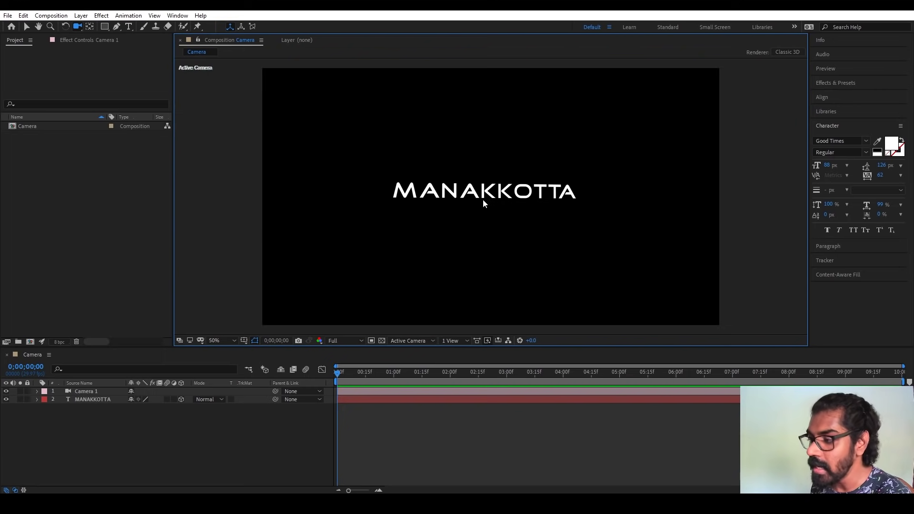
{"action": "key", "text": "ctrl+z"}
{"action": "mouse_move", "coordinate": [500, 206]}
{"action": "left_mouse_down"}
{"action": "mouse_move", "coordinate": [521, 207]}
{"action": "mouse_move", "coordinate": [524, 198]}
{"action": "left_mouse_up"}
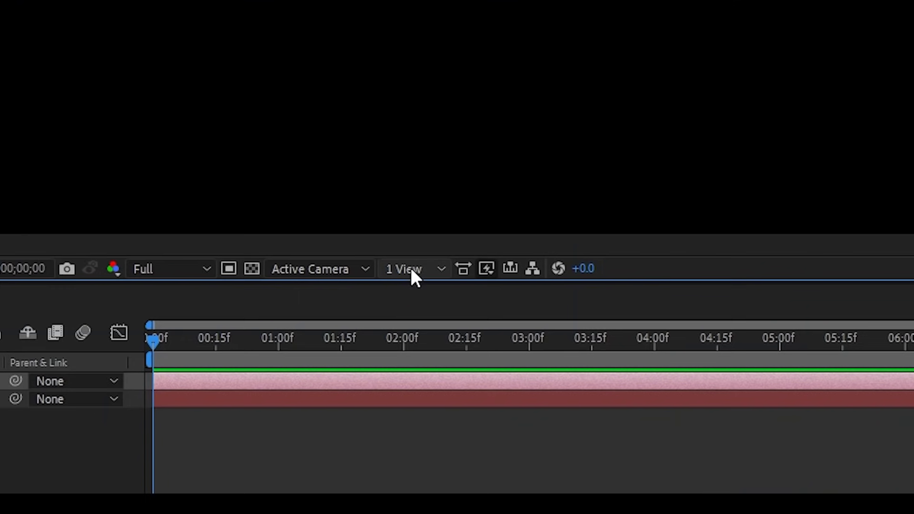
{"action": "left_click", "coordinate": [452, 340]}
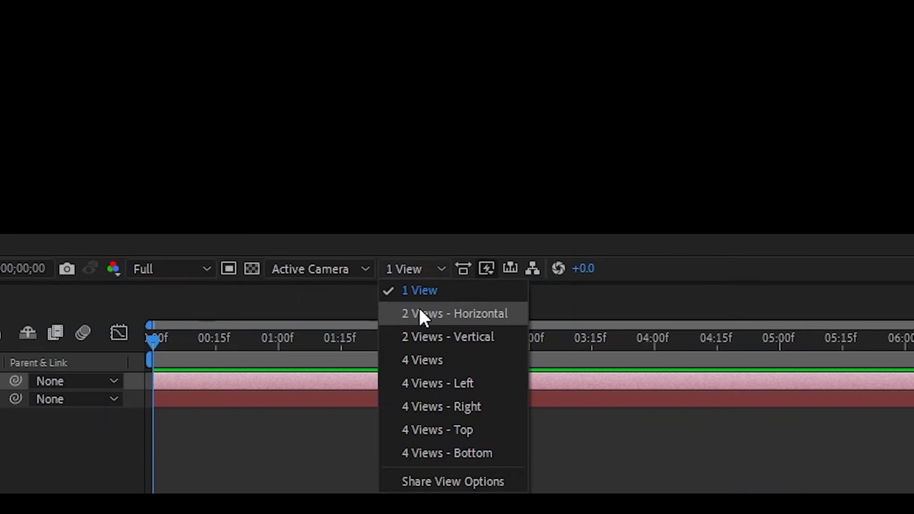
{"action": "left_click", "coordinate": [442, 359]}
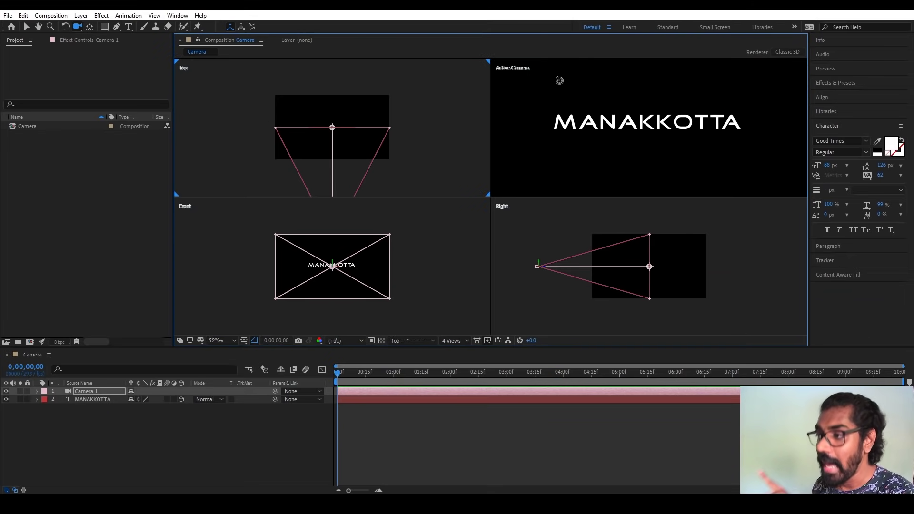
{"action": "left_click", "coordinate": [567, 236]}
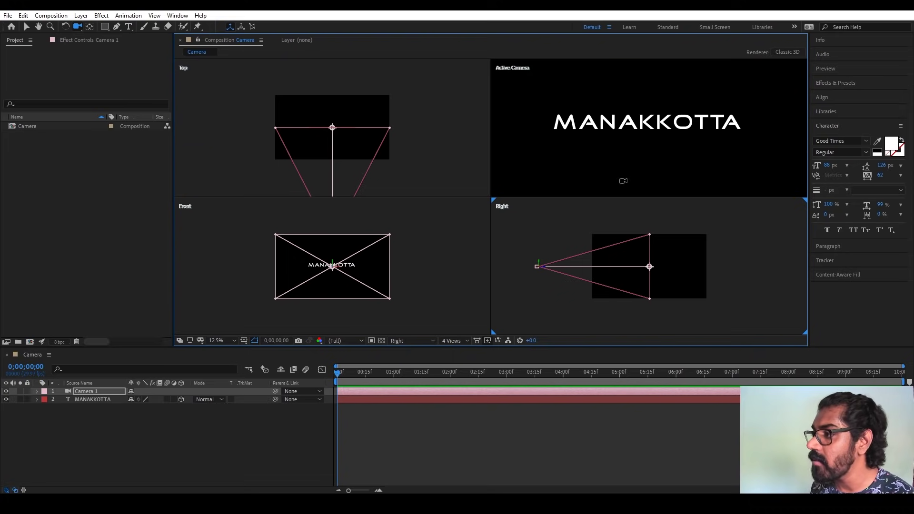
{"action": "mouse_move", "coordinate": [621, 137]}
{"action": "left_mouse_down"}
{"action": "mouse_move", "coordinate": [637, 155]}
{"action": "mouse_move", "coordinate": [617, 124]}
{"action": "mouse_move", "coordinate": [610, 149]}
{"action": "mouse_move", "coordinate": [611, 134]}
{"action": "left_mouse_up"}
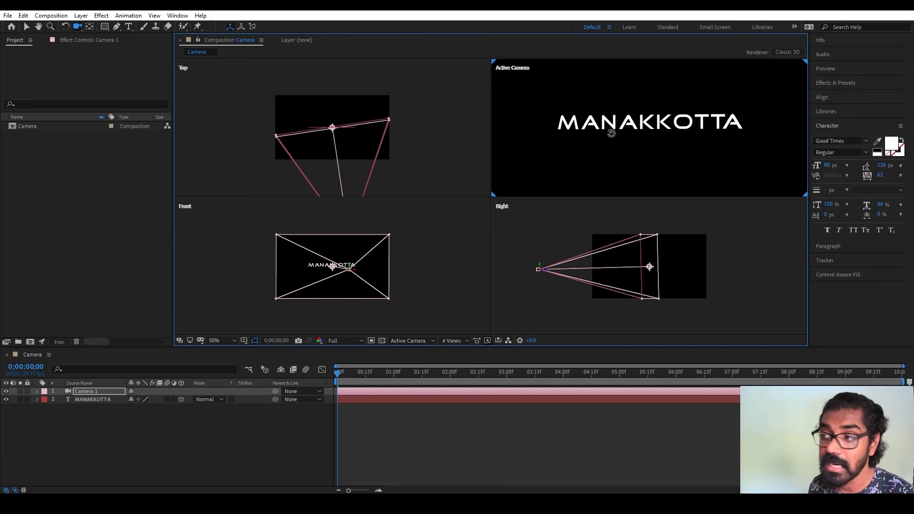
{"action": "key", "text": "ctrl+z"}
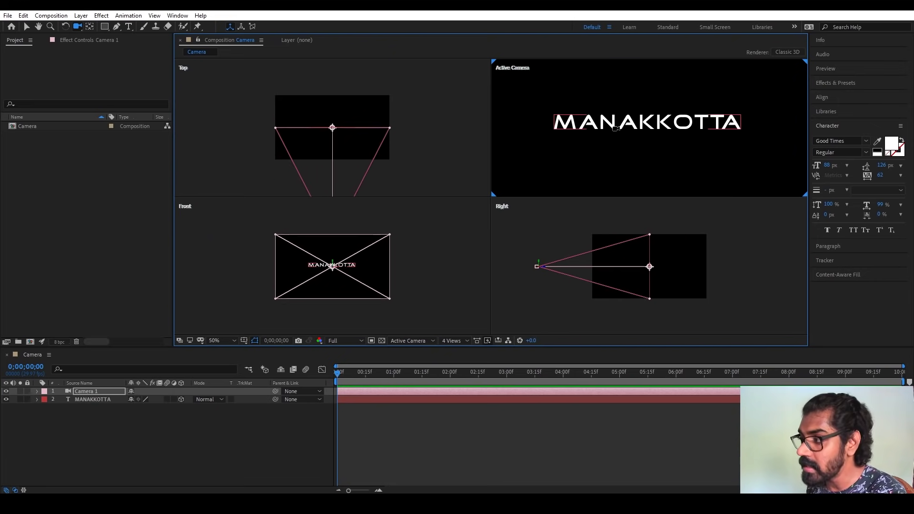
{"action": "mouse_move", "coordinate": [638, 151]}
{"action": "left_mouse_down"}
{"action": "mouse_move", "coordinate": [645, 195]}
{"action": "mouse_move", "coordinate": [648, 66]}
{"action": "mouse_move", "coordinate": [701, 54]}
{"action": "mouse_move", "coordinate": [695, 183]}
{"action": "mouse_move", "coordinate": [691, 176]}
{"action": "left_mouse_up"}
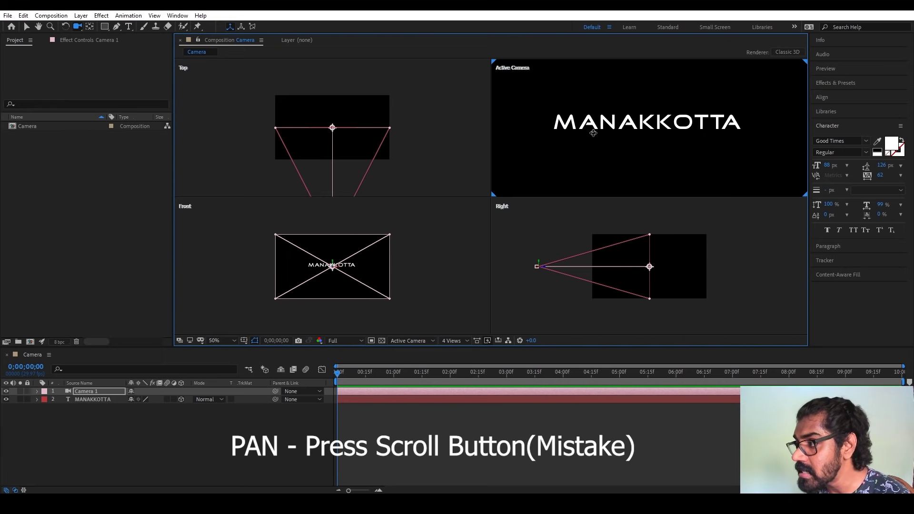
{"action": "mouse_move", "coordinate": [593, 133]}
{"action": "left_mouse_down"}
{"action": "mouse_move", "coordinate": [577, 124]}
{"action": "mouse_move", "coordinate": [726, 118]}
{"action": "left_mouse_up"}
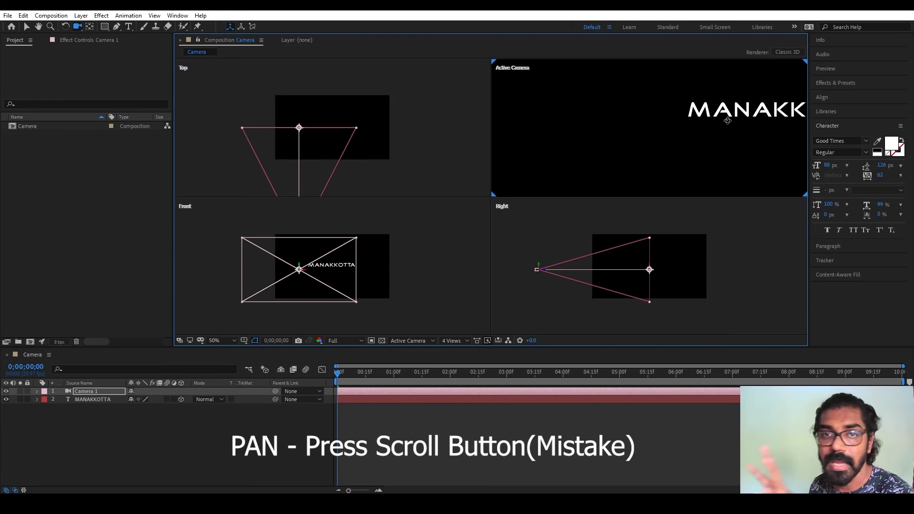
{"action": "key", "text": "ctrl+z"}
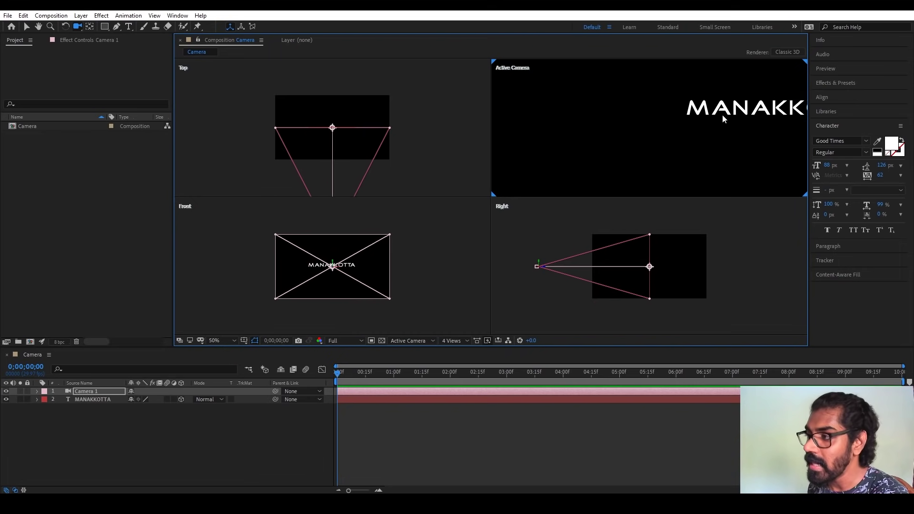
{"action": "left_click_drag", "start_coordinate": [609, 138], "coordinate": [661, 151]}
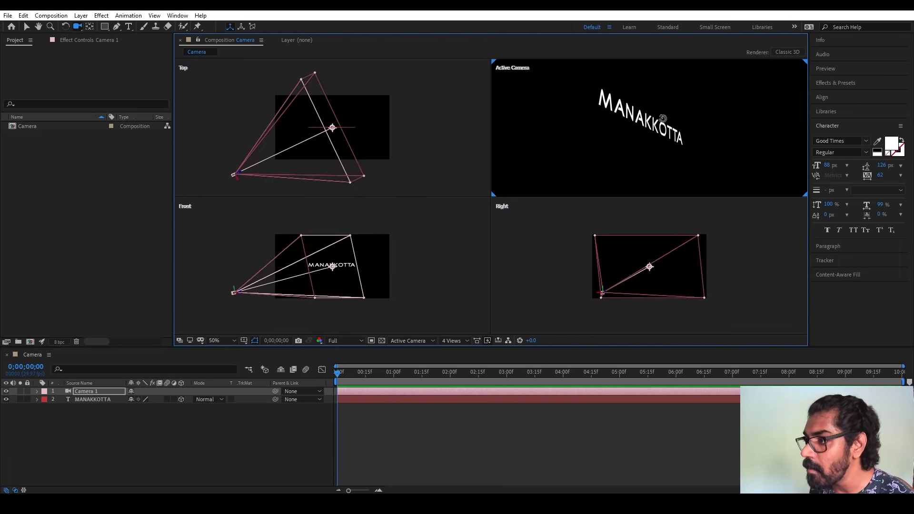
{"action": "key", "text": "ctrl+z"}
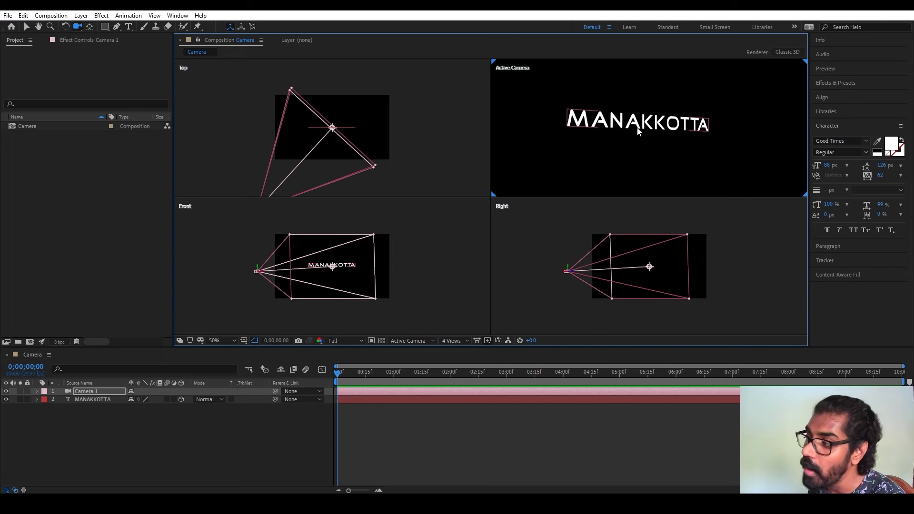
{"action": "key", "text": "ctrl+z"}
{"action": "left_click_drag", "start_coordinate": [628, 129], "coordinate": [678, 141]}
{"action": "key", "text": "ctrl+z"}
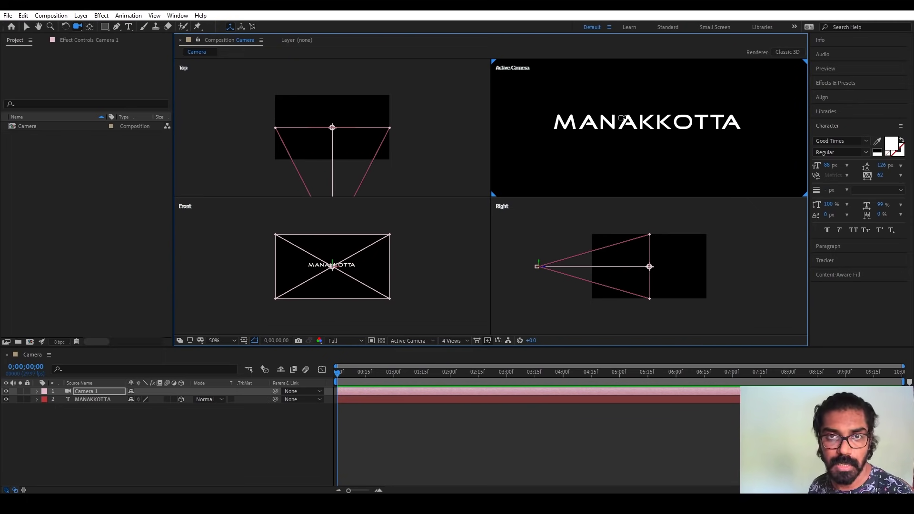
Change Camera 1 to a One-Node Camera and undo a test orbit
{"action": "double_click", "coordinate": [105, 391]}
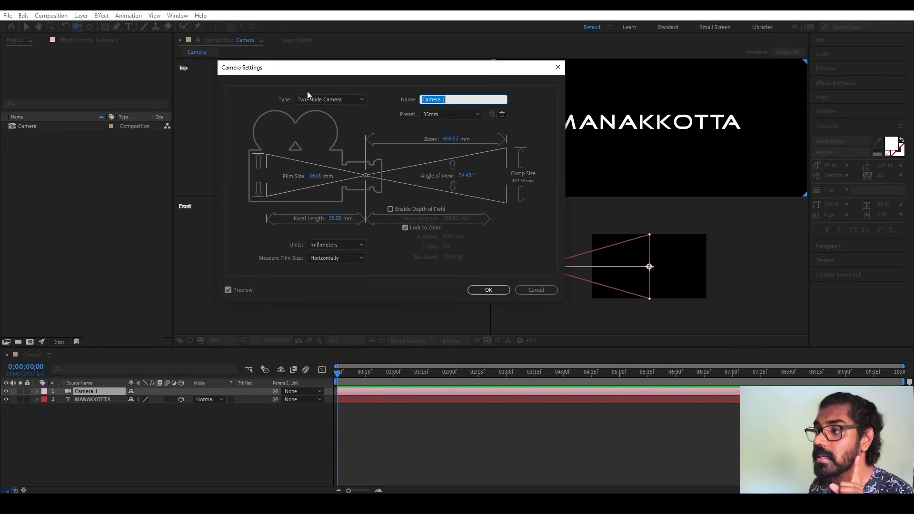
{"action": "left_click", "coordinate": [316, 102]}
{"action": "left_click", "coordinate": [322, 113]}
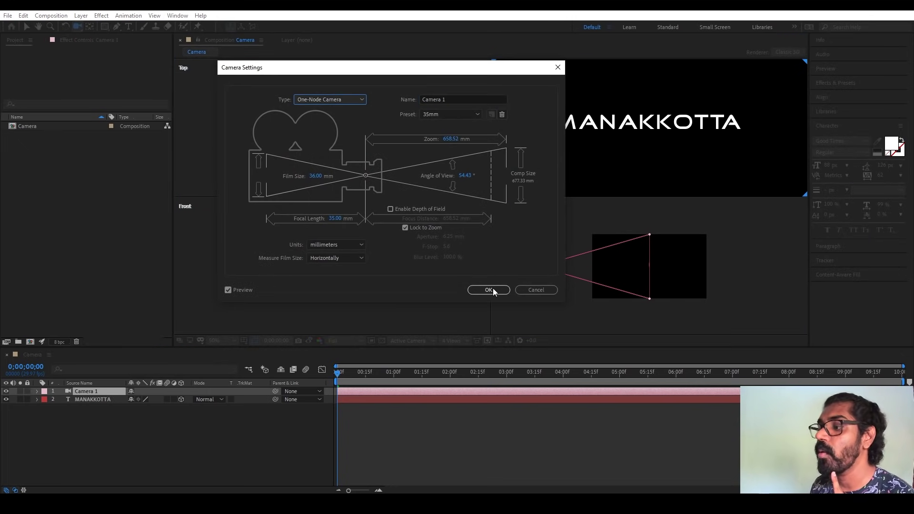
{"action": "left_click", "coordinate": [493, 289]}
{"action": "mouse_move", "coordinate": [618, 143]}
{"action": "left_mouse_down"}
{"action": "mouse_move", "coordinate": [589, 143]}
{"action": "mouse_move", "coordinate": [592, 176]}
{"action": "left_mouse_up"}
{"action": "key", "text": "ctrl+z"}
Undo test orbits from the Top view, keeping the straight-on angle, and reopen Camera 1 settings
{"action": "left_click", "coordinate": [395, 86]}
{"action": "key", "text": "comma"}
{"action": "key", "text": "period"}
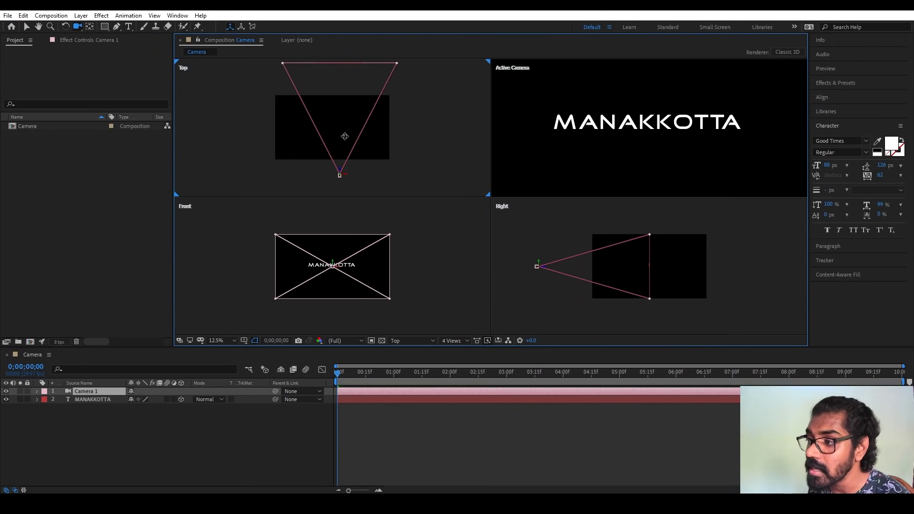
{"action": "left_click_drag", "start_coordinate": [622, 163], "coordinate": [596, 162]}
{"action": "key", "text": "ctrl+z"}
{"action": "left_click_drag", "start_coordinate": [663, 141], "coordinate": [646, 143]}
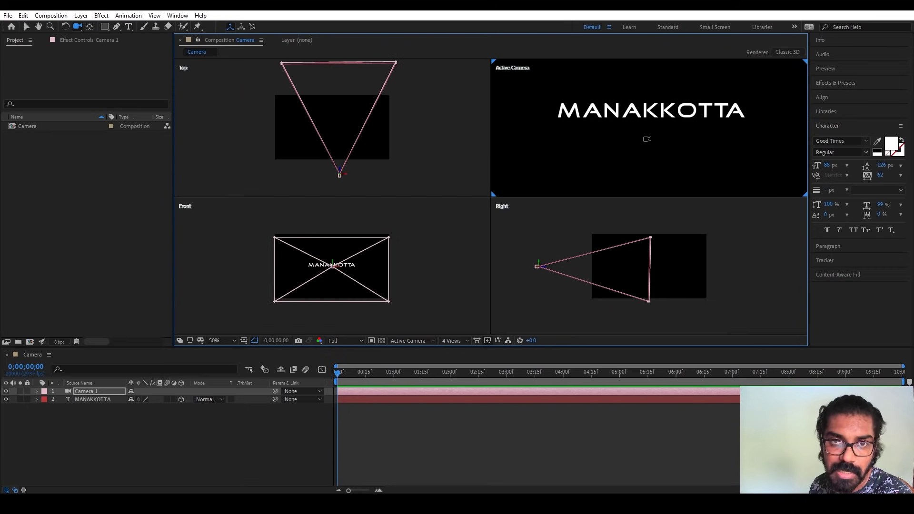
{"action": "key", "text": "ctrl+z"}
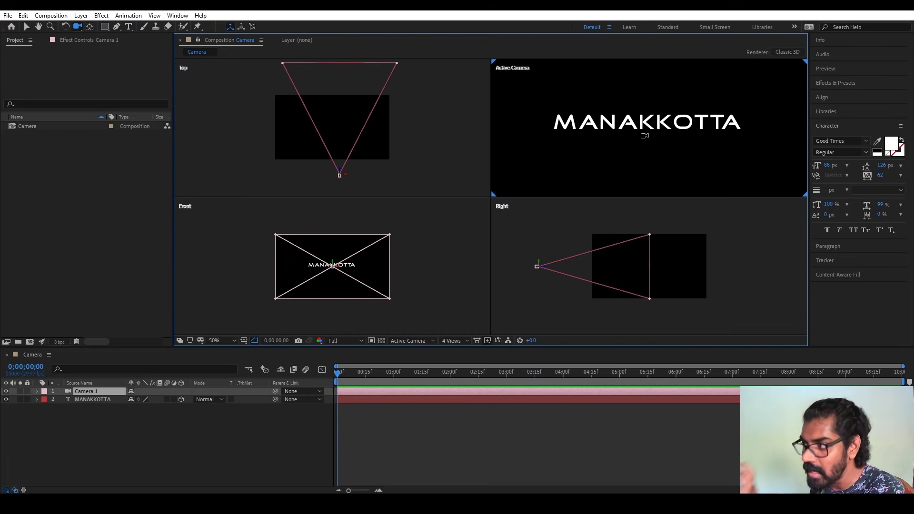
{"action": "double_click", "coordinate": [90, 391]}
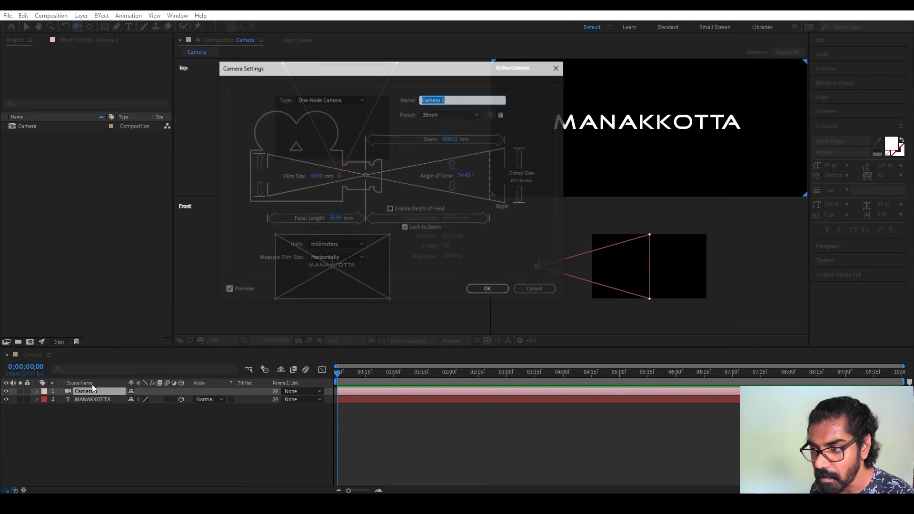
Set Camera 1 back to a Two-Node Camera, undoing test orbits to keep the straight view
{"action": "left_click", "coordinate": [347, 98]}
{"action": "left_click", "coordinate": [338, 121]}
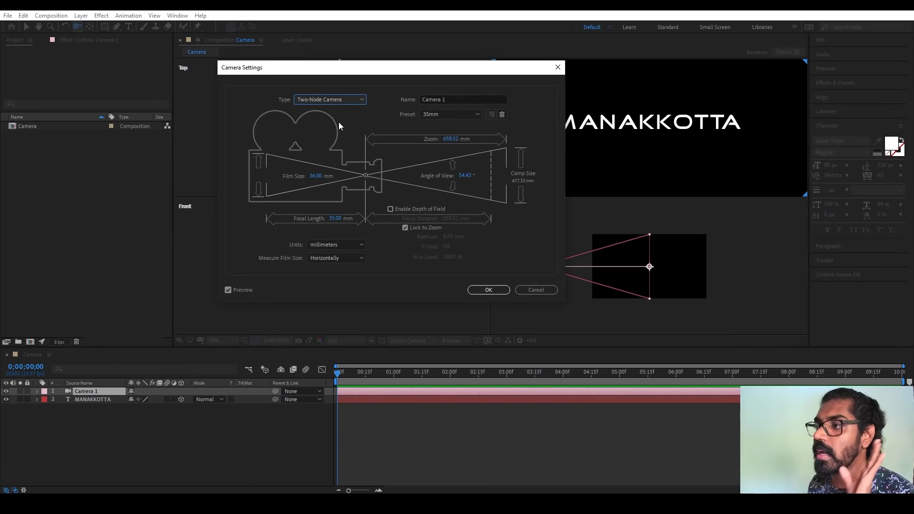
{"action": "left_click", "coordinate": [491, 290]}
{"action": "left_click_drag", "start_coordinate": [652, 143], "coordinate": [647, 119]}
{"action": "key", "text": "ctrl+z"}
{"action": "left_click_drag", "start_coordinate": [616, 145], "coordinate": [629, 154]}
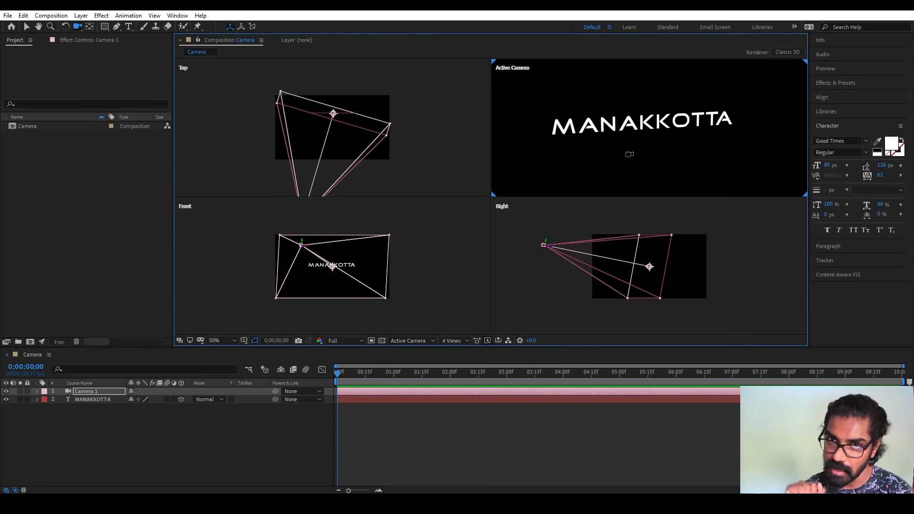
{"action": "key", "text": "ctrl+z"}
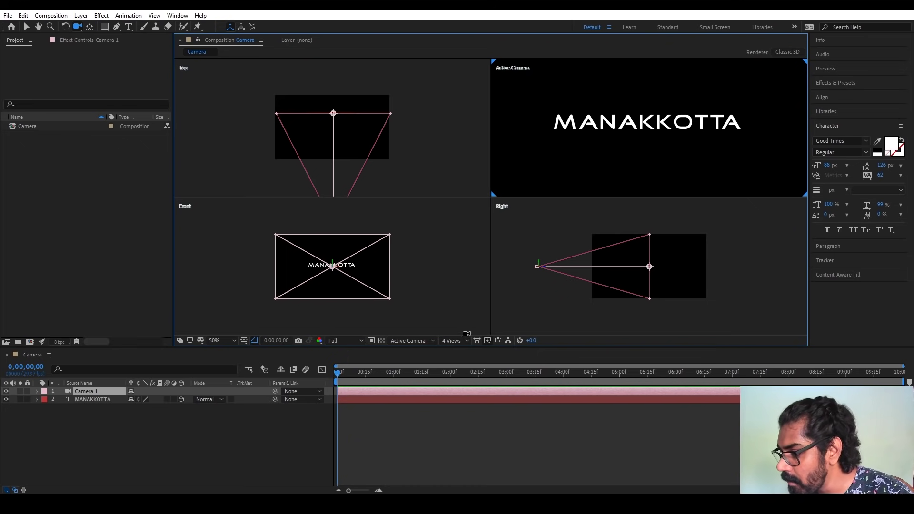
Switch the viewer to 1 View showing only Active Camera, undoing a test orbit
{"action": "left_click", "coordinate": [464, 339]}
{"action": "left_click", "coordinate": [464, 351]}
{"action": "mouse_move", "coordinate": [471, 253]}
{"action": "left_mouse_down"}
{"action": "mouse_move", "coordinate": [522, 248]}
{"action": "mouse_move", "coordinate": [498, 229]}
{"action": "mouse_move", "coordinate": [382, 228]}
{"action": "mouse_move", "coordinate": [565, 222]}
{"action": "mouse_move", "coordinate": [499, 245]}
{"action": "left_mouse_up"}
{"action": "key", "text": "ctrl+z"}
{"action": "key", "text": "ctrl+z"}
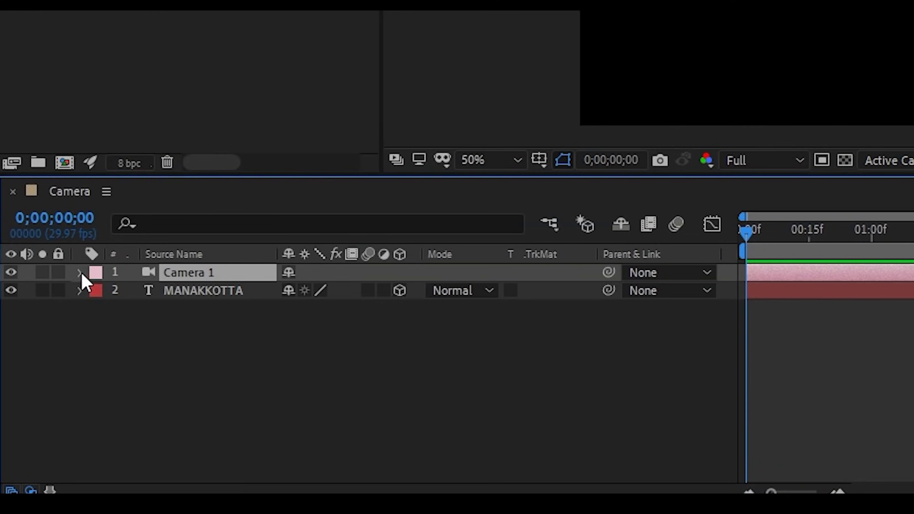
{"action": "left_click", "coordinate": [36, 391]}
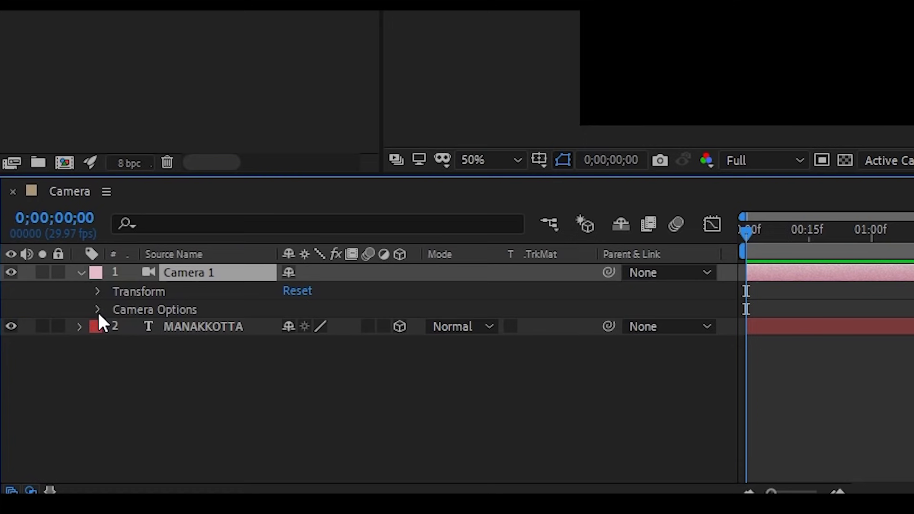
{"action": "left_click", "coordinate": [97, 309]}
{"action": "scroll", "coordinate": [155, 334], "scroll_direction": "up", "scroll_amount": 2}
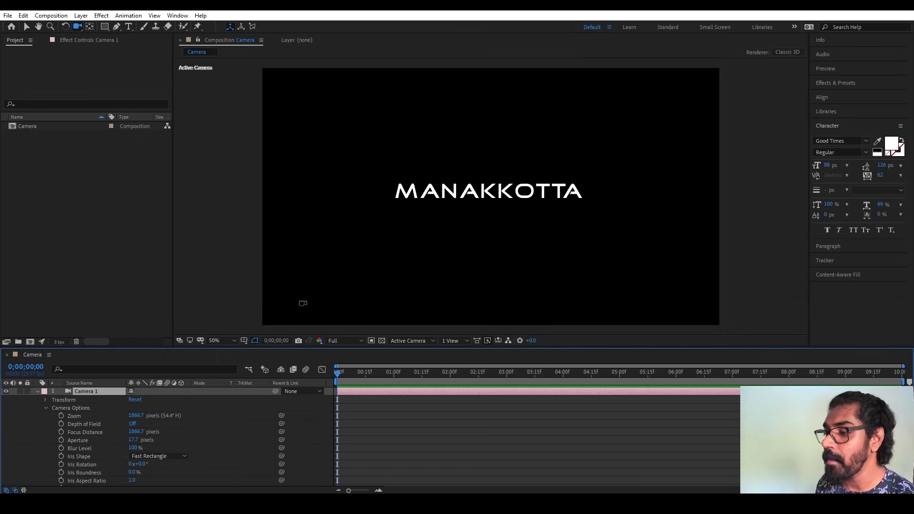
{"action": "left_click", "coordinate": [38, 393]}
{"action": "left_click", "coordinate": [112, 444]}
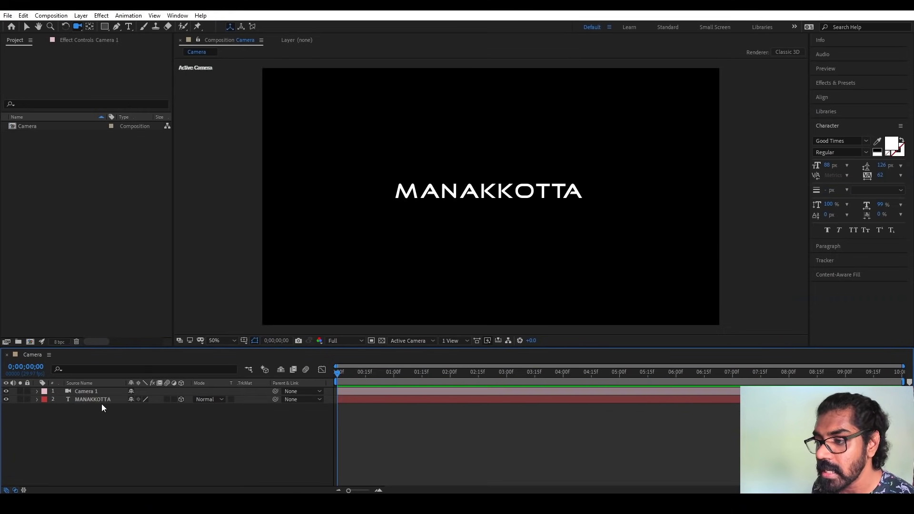
Duplicate the MANAKKOTTA layer and split the viewer into 2 Views with Top view
{"action": "left_click", "coordinate": [98, 400]}
{"action": "key", "text": "ctrl+d"}
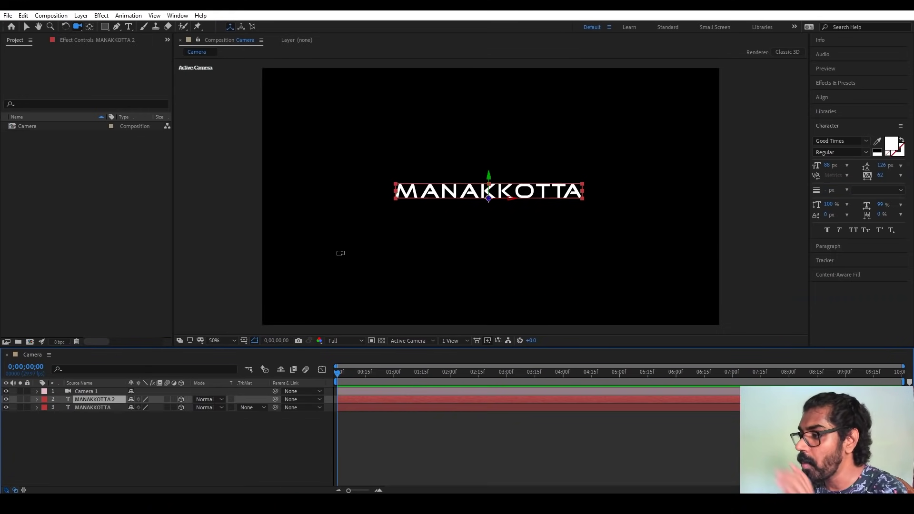
{"action": "left_click", "coordinate": [27, 26]}
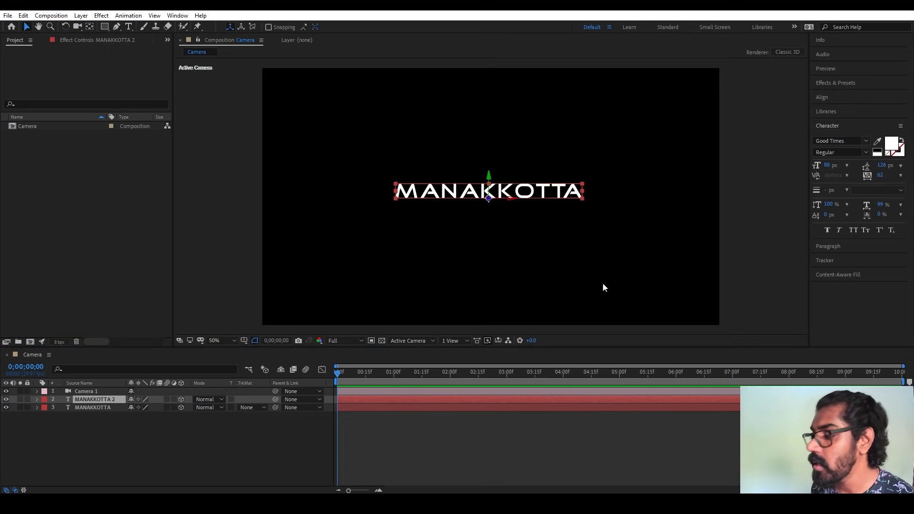
{"action": "left_click", "coordinate": [453, 341]}
{"action": "left_click", "coordinate": [462, 371]}
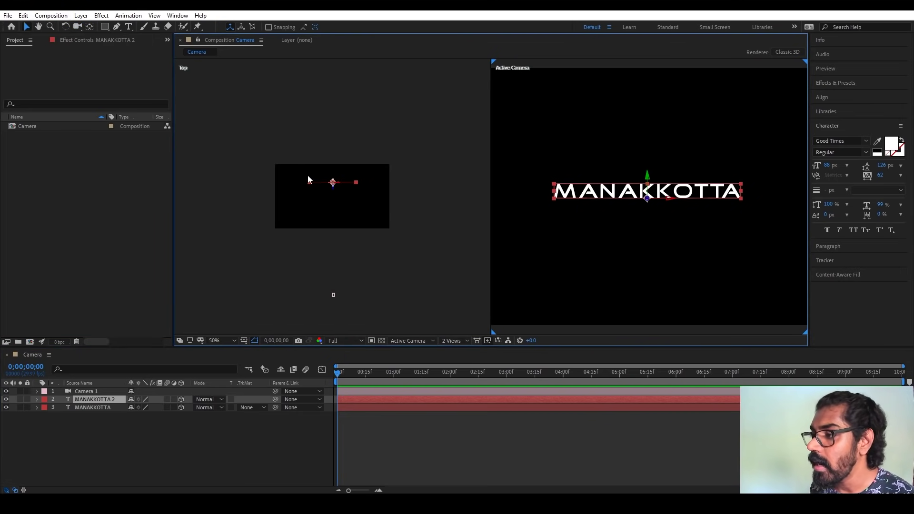
Move MANAKKOTTA 2 closer to the camera, right and below the original
{"action": "left_click_drag", "start_coordinate": [334, 191], "coordinate": [340, 236]}
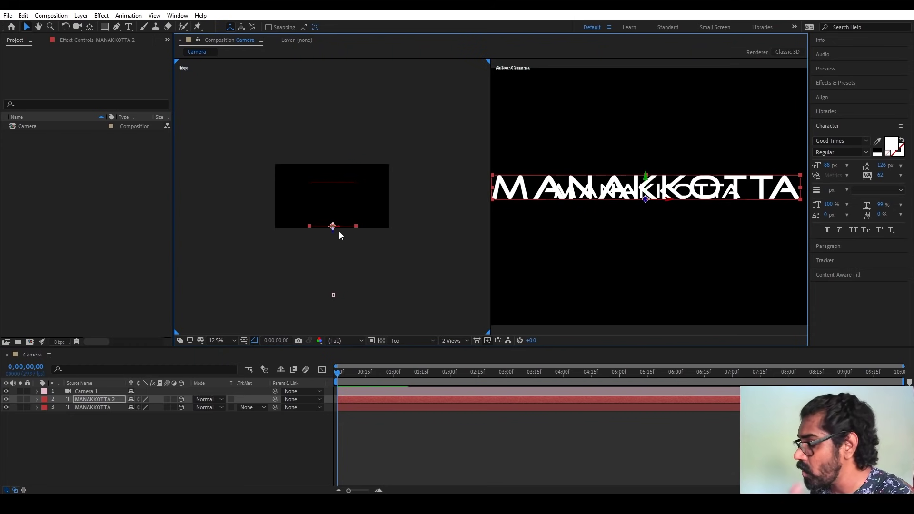
{"action": "key", "text": "period"}
{"action": "key", "text": "comma"}
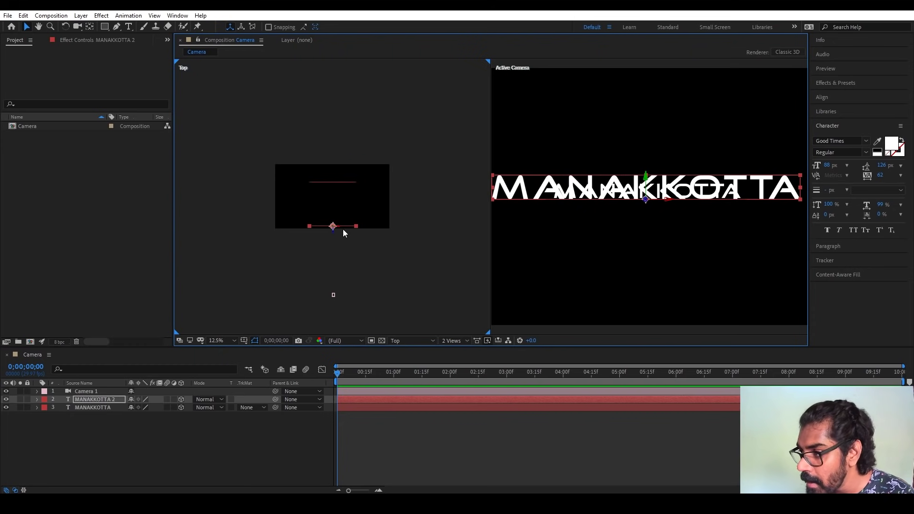
{"action": "left_click_drag", "start_coordinate": [341, 229], "coordinate": [355, 229]}
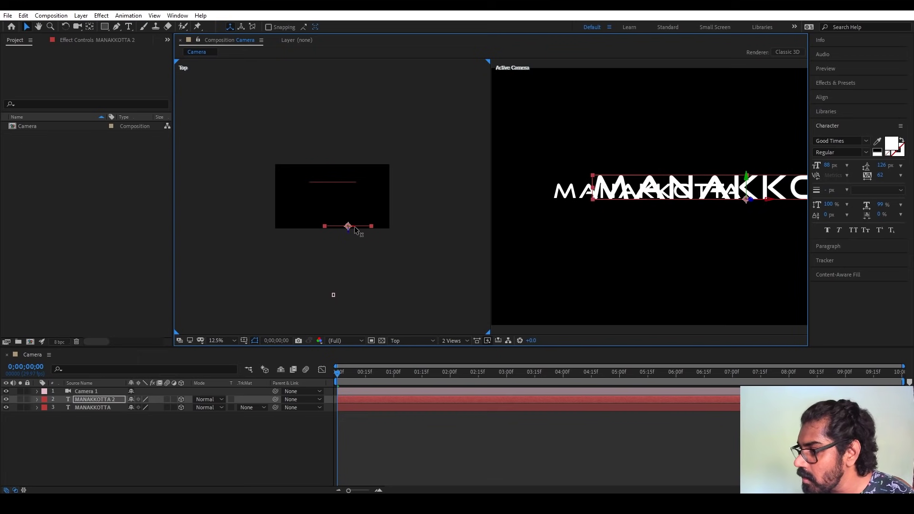
{"action": "left_click_drag", "start_coordinate": [695, 196], "coordinate": [696, 205]}
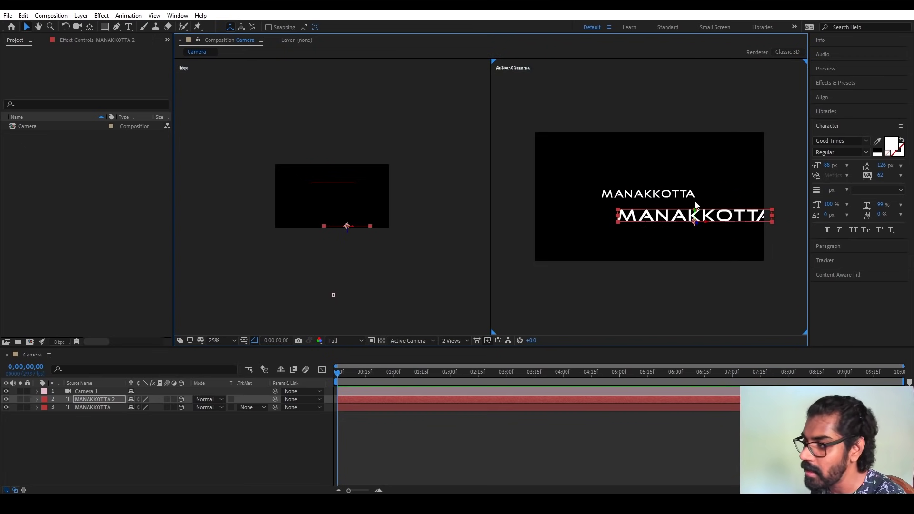
{"action": "mouse_move", "coordinate": [696, 206]}
{"action": "left_mouse_down"}
{"action": "mouse_move", "coordinate": [692, 178]}
{"action": "mouse_move", "coordinate": [698, 202]}
{"action": "left_mouse_up"}
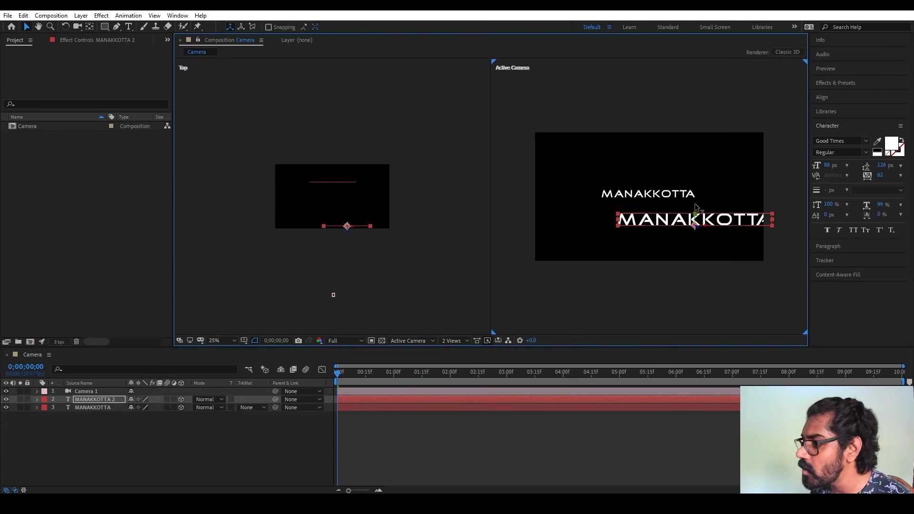
Retype the copy as BUILD YOUR DREAMS and shrink it to 58 px
{"action": "double_click", "coordinate": [658, 220]}
{"action": "type", "text": "BUILD YOUR"}
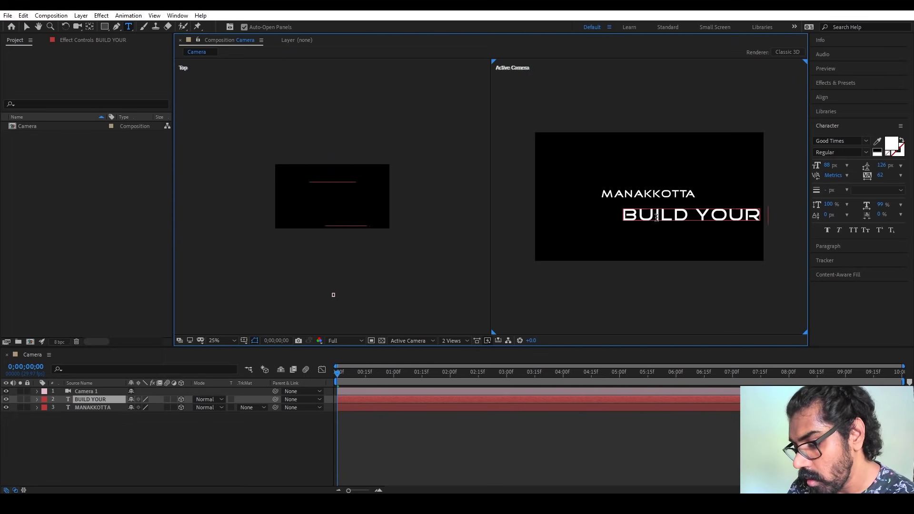
{"action": "type", "text": " DREAMS"}
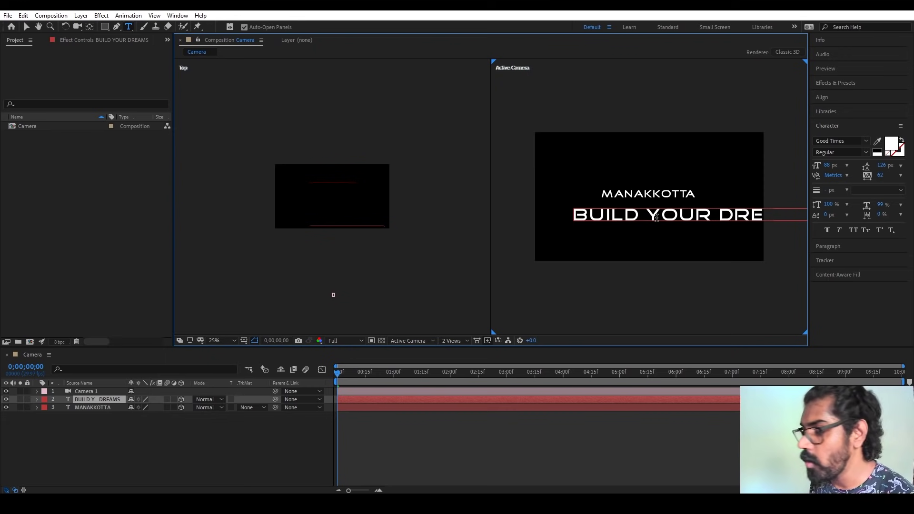
{"action": "left_click", "coordinate": [126, 400]}
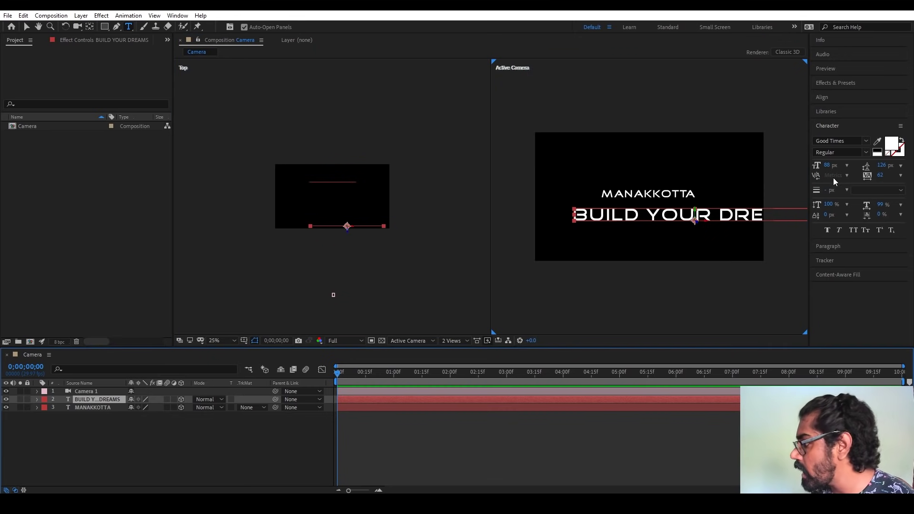
{"action": "left_click_drag", "start_coordinate": [827, 165], "coordinate": [488, 141]}
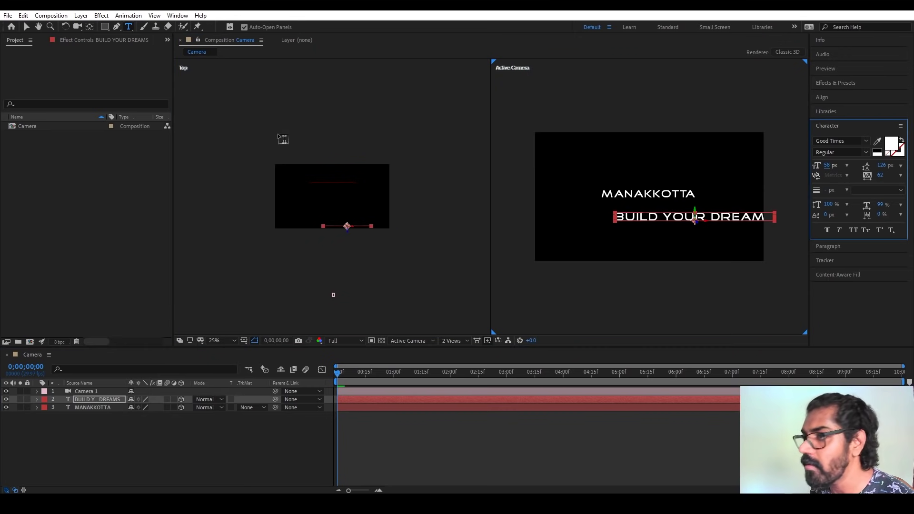
Position BUILD YOUR DREAMS beneath MANAKKOTTA and compare the two layers' depth
{"action": "key", "text": "v"}
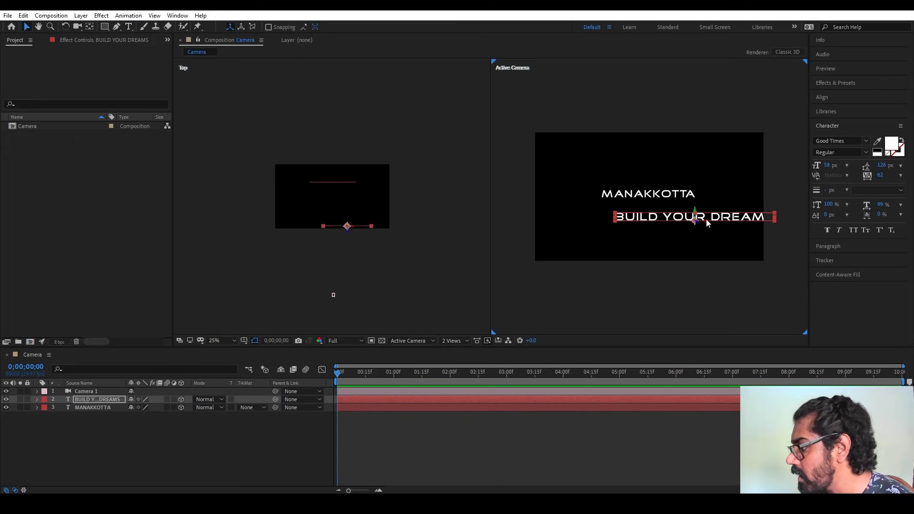
{"action": "left_click_drag", "start_coordinate": [705, 219], "coordinate": [692, 221]}
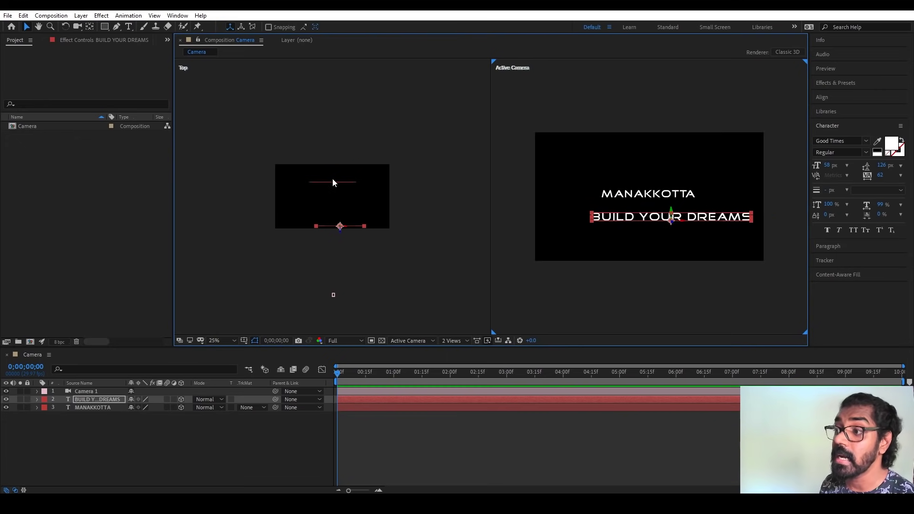
{"action": "scroll", "coordinate": [339, 182], "scroll_direction": "up", "scroll_amount": 2}
{"action": "left_click", "coordinate": [340, 168]}
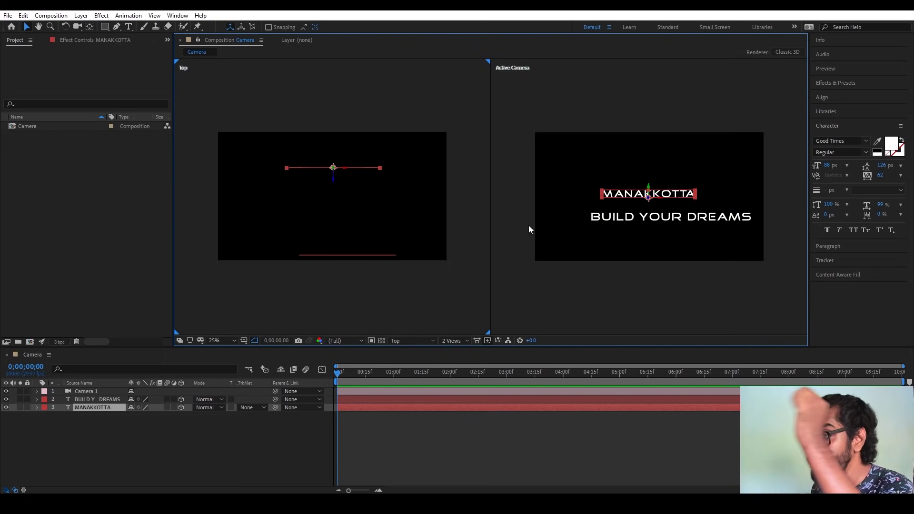
{"action": "left_click", "coordinate": [364, 256]}
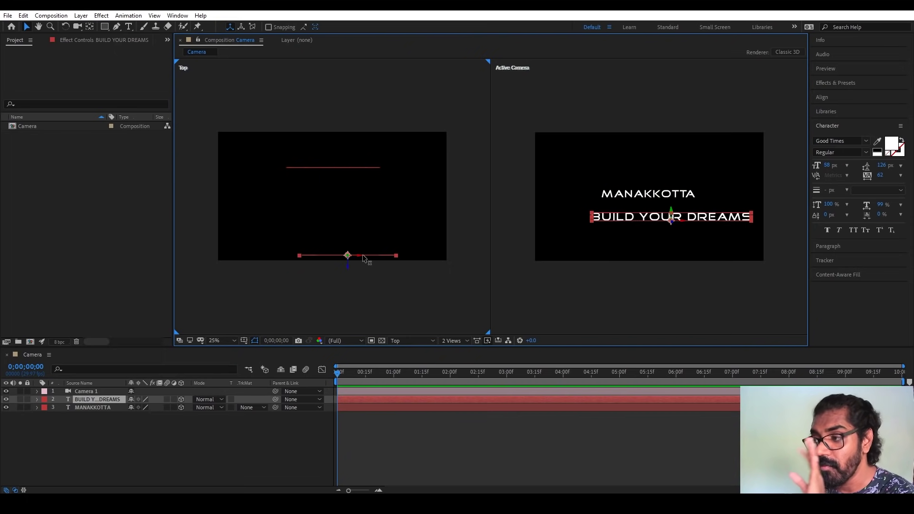
Orbit Camera 1 around MANAKKOTTA and BUILD YOUR DREAMS, ending nearly head-on
{"action": "left_click", "coordinate": [79, 27]}
{"action": "mouse_move", "coordinate": [651, 246]}
{"action": "left_mouse_down"}
{"action": "mouse_move", "coordinate": [638, 215]}
{"action": "mouse_move", "coordinate": [619, 202]}
{"action": "mouse_move", "coordinate": [656, 195]}
{"action": "left_mouse_up"}
{"action": "left_click", "coordinate": [316, 166]}
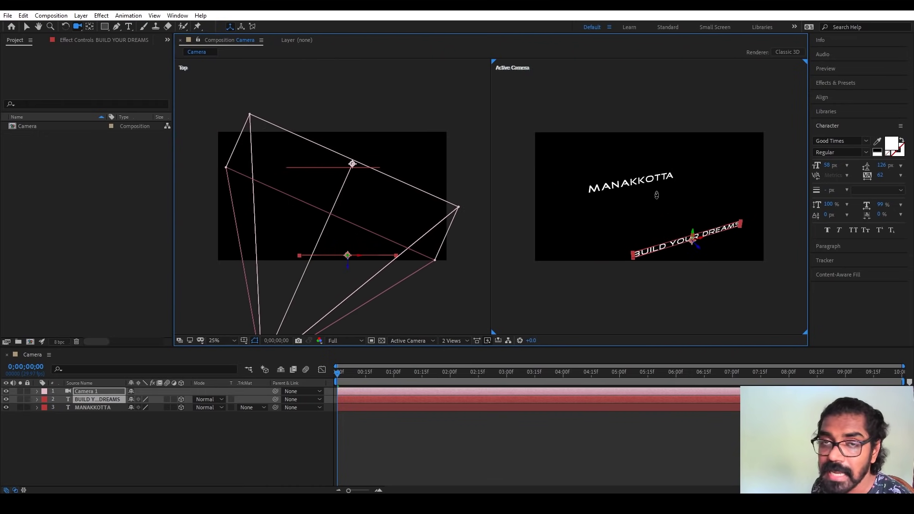
{"action": "mouse_move", "coordinate": [657, 194]}
{"action": "left_mouse_down"}
{"action": "mouse_move", "coordinate": [649, 212]}
{"action": "mouse_move", "coordinate": [672, 225]}
{"action": "mouse_move", "coordinate": [678, 212]}
{"action": "left_mouse_up"}
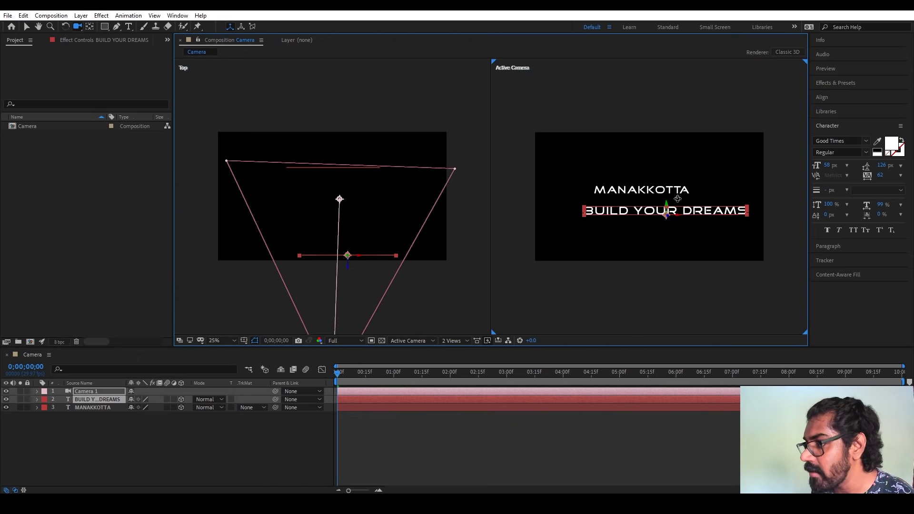
{"action": "left_click", "coordinate": [158, 456]}
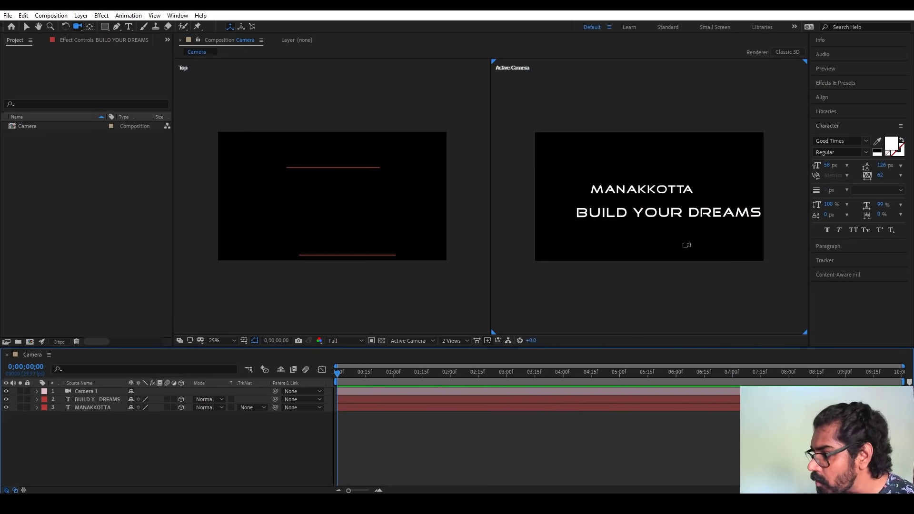
{"action": "left_click", "coordinate": [676, 241]}
{"action": "left_click", "coordinate": [633, 186]}
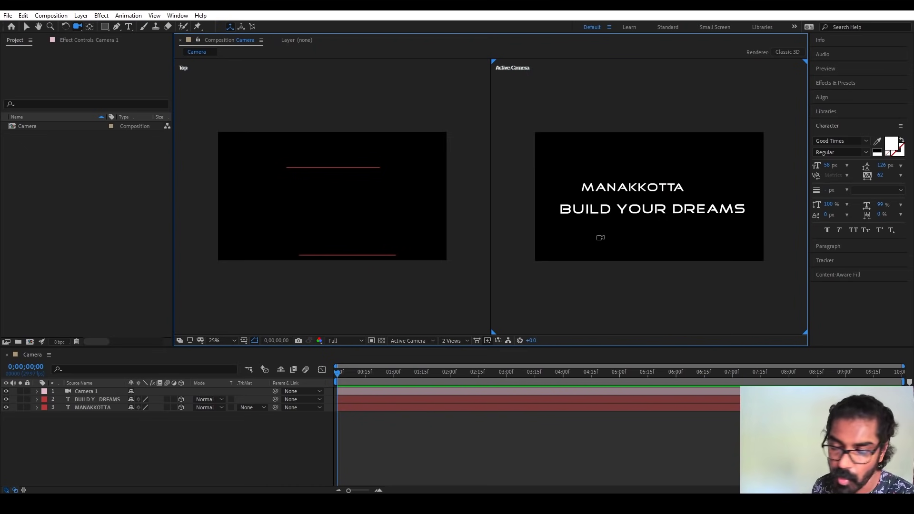
Expand Camera 1's Camera Options, trial Zoom and an orbit, undo both, then reopen its settings
{"action": "left_click", "coordinate": [36, 391]}
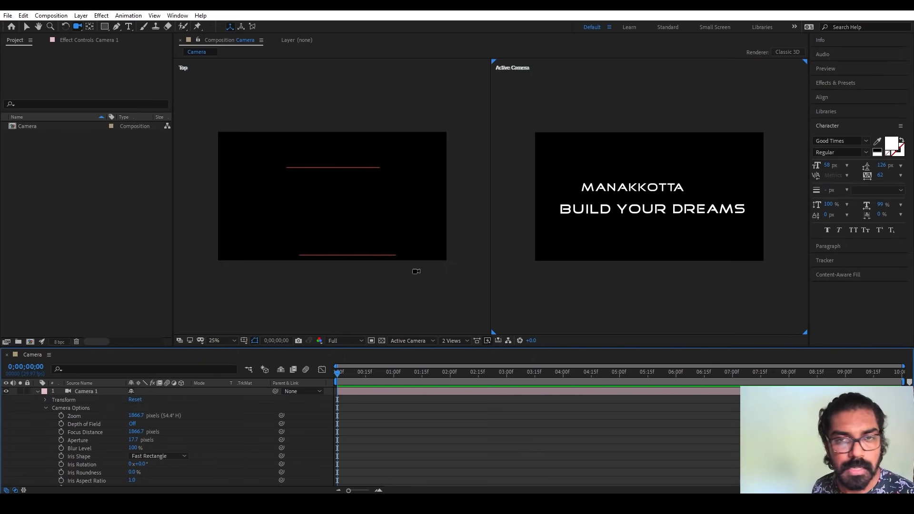
{"action": "mouse_move", "coordinate": [675, 218]}
{"action": "left_mouse_down"}
{"action": "mouse_move", "coordinate": [677, 187]}
{"action": "mouse_move", "coordinate": [685, 223]}
{"action": "left_mouse_up"}
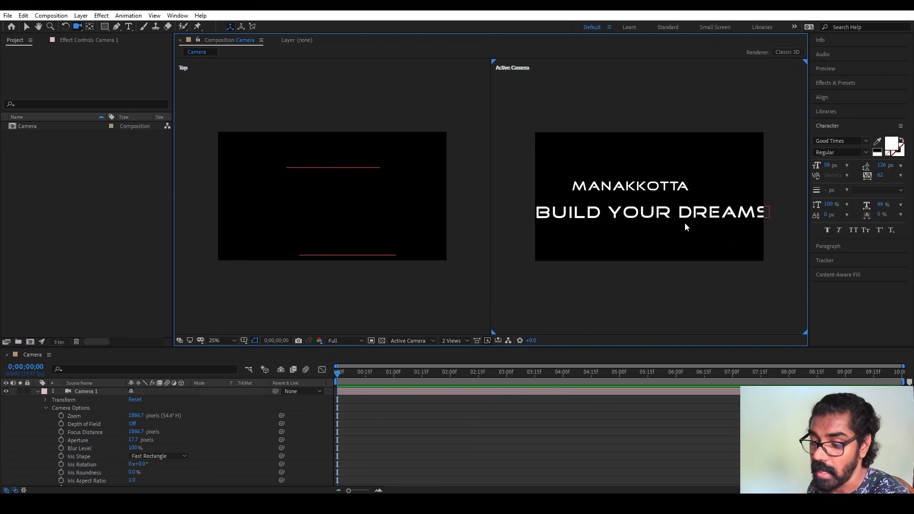
{"action": "left_click_drag", "start_coordinate": [685, 224], "coordinate": [600, 247]}
{"action": "mouse_move", "coordinate": [138, 416]}
{"action": "left_mouse_down"}
{"action": "mouse_move", "coordinate": [264, 395]}
{"action": "mouse_move", "coordinate": [50, 455]}
{"action": "left_mouse_up"}
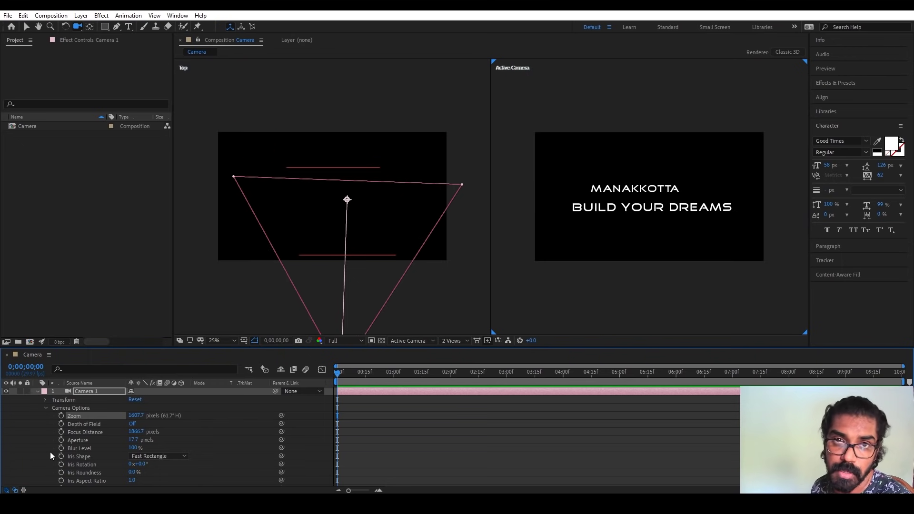
{"action": "key", "text": "ctrl+z"}
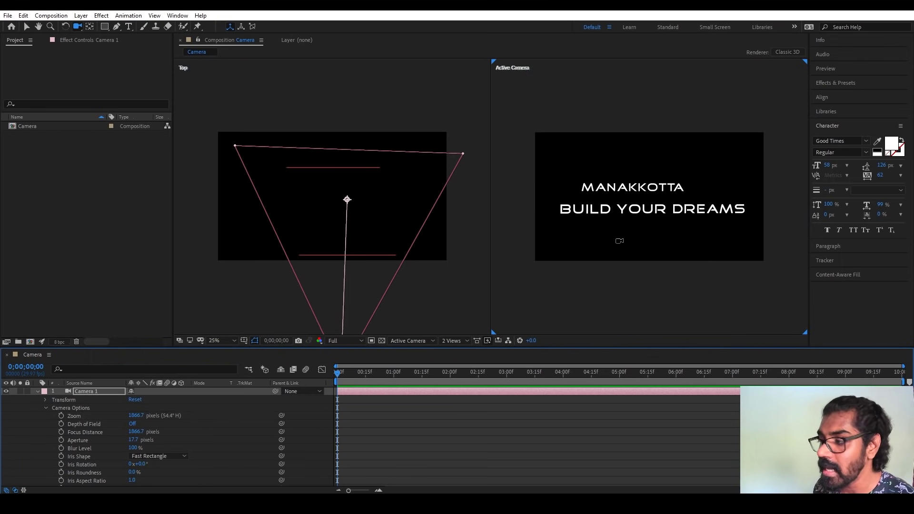
{"action": "left_click_drag", "start_coordinate": [619, 241], "coordinate": [681, 209]}
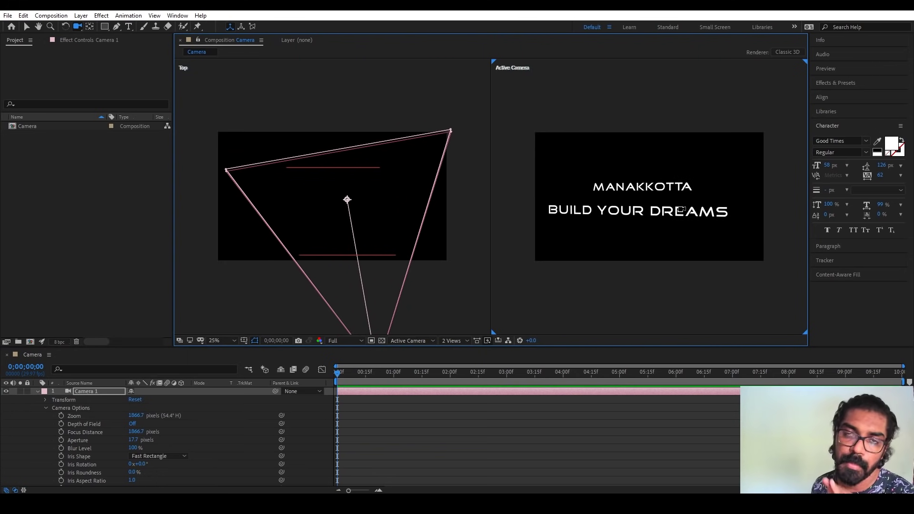
{"action": "key", "text": "ctrl+z"}
{"action": "key", "text": "ctrl+z"}
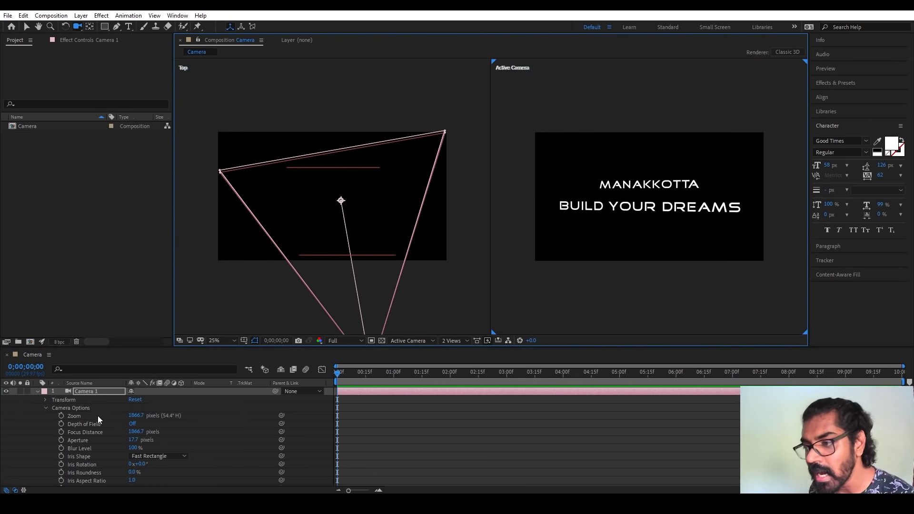
{"action": "double_click", "coordinate": [90, 391]}
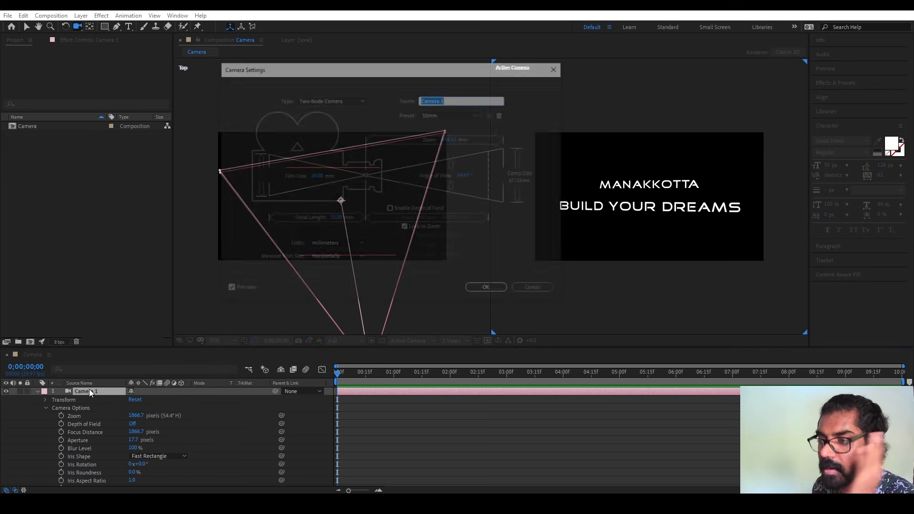
Apply the 15mm lens preset to Camera 1
{"action": "left_click", "coordinate": [469, 115]}
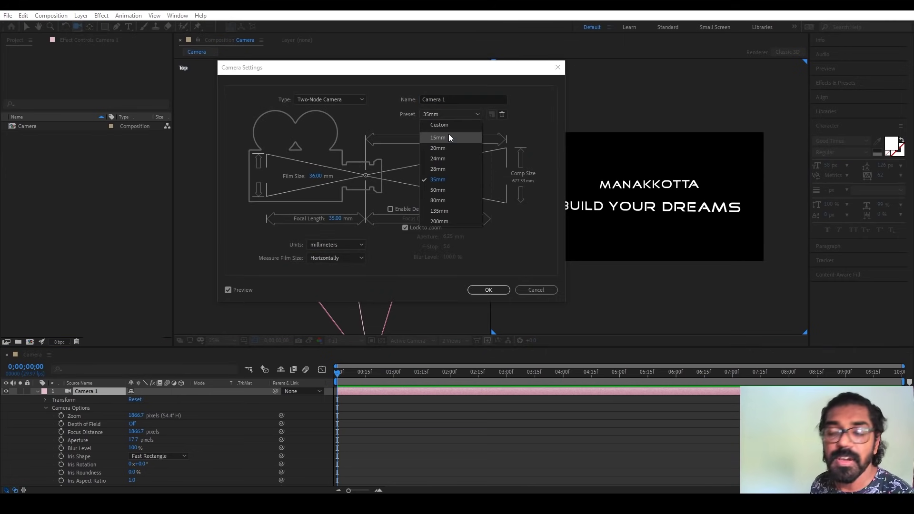
{"action": "left_click", "coordinate": [450, 141]}
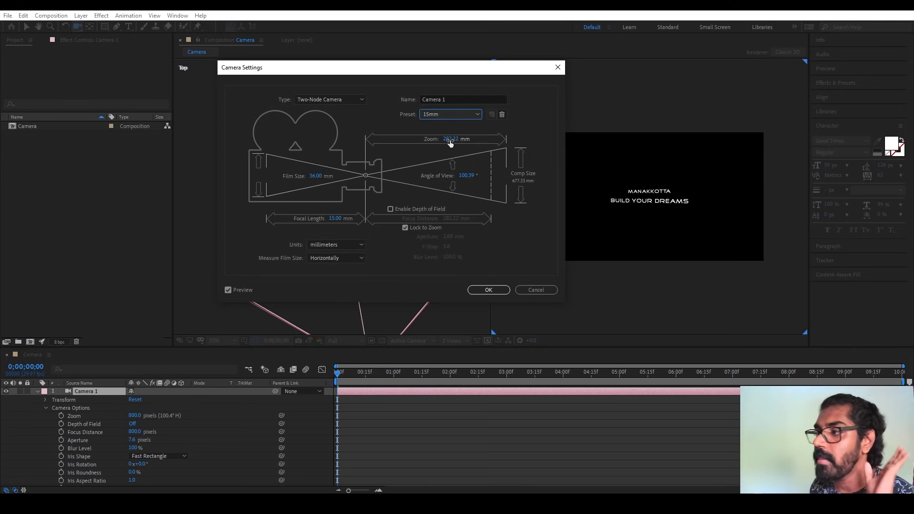
{"action": "left_click", "coordinate": [501, 290]}
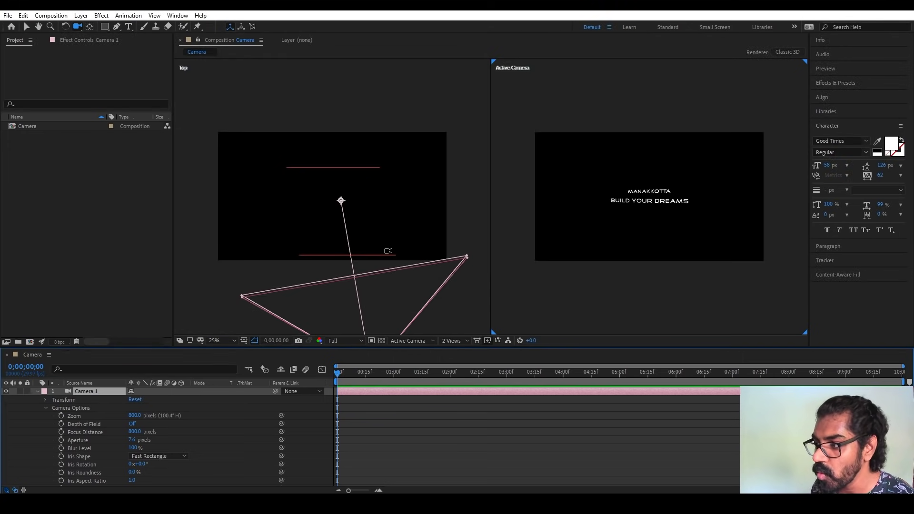
Zoom the view to 50%, then dolly and orbit the camera for an angled, close wide-lens view
{"action": "key", "text": "period"}
{"action": "key", "text": "period"}
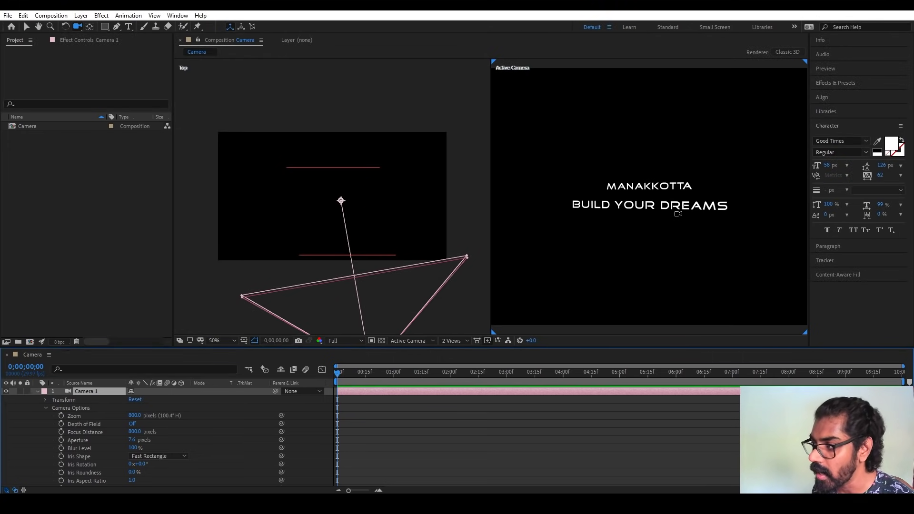
{"action": "mouse_move", "coordinate": [658, 238]}
{"action": "left_mouse_down"}
{"action": "mouse_move", "coordinate": [667, 218]}
{"action": "mouse_move", "coordinate": [632, 217]}
{"action": "mouse_move", "coordinate": [650, 195]}
{"action": "mouse_move", "coordinate": [667, 206]}
{"action": "mouse_move", "coordinate": [663, 218]}
{"action": "mouse_move", "coordinate": [674, 209]}
{"action": "left_mouse_up"}
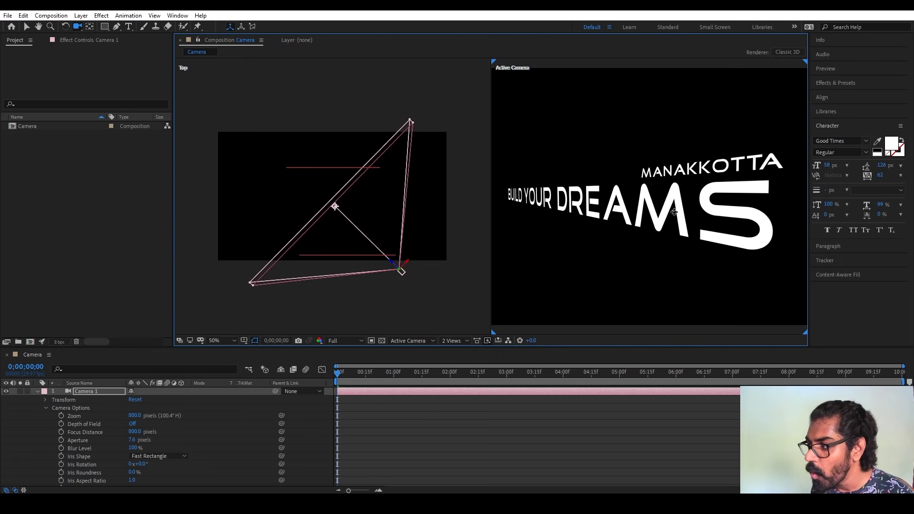
{"action": "left_click_drag", "start_coordinate": [674, 209], "coordinate": [668, 210]}
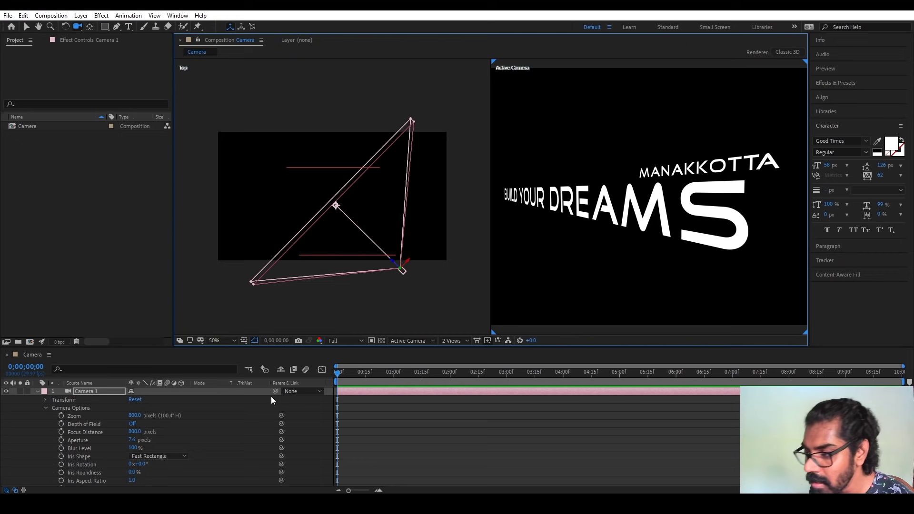
Try the 200mm lens preset on Camera 1
{"action": "double_click", "coordinate": [84, 392]}
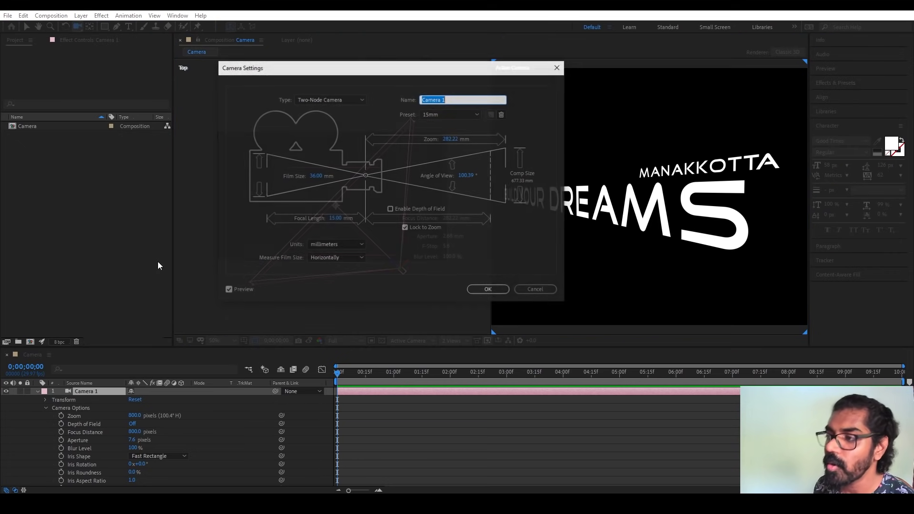
{"action": "left_click", "coordinate": [472, 113]}
{"action": "left_click", "coordinate": [448, 219]}
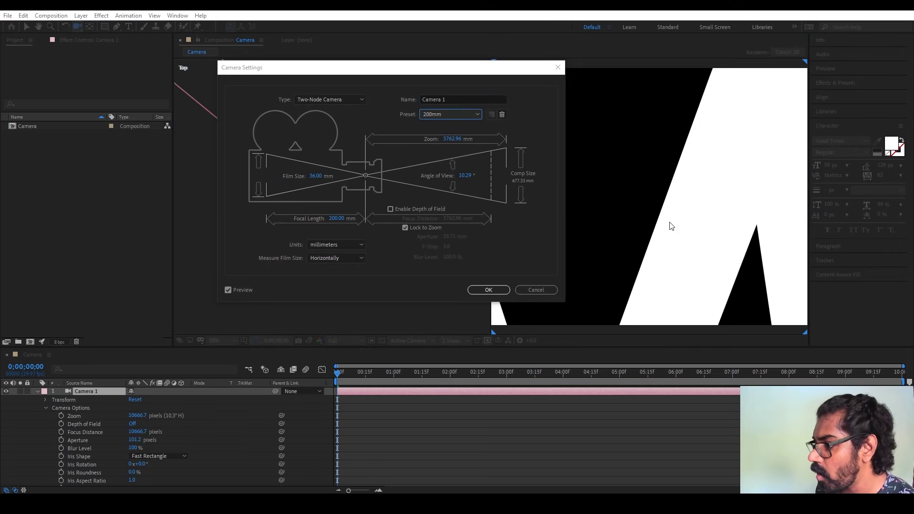
{"action": "left_click", "coordinate": [488, 290]}
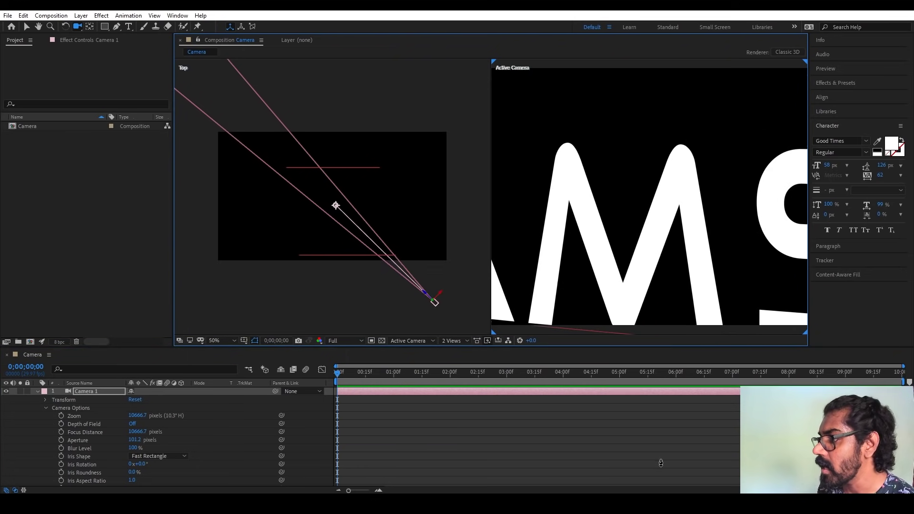
{"action": "scroll", "coordinate": [367, 216], "scroll_direction": "down", "scroll_amount": 6}
{"action": "scroll", "coordinate": [345, 206], "scroll_direction": "down", "scroll_amount": 1}
{"action": "scroll", "coordinate": [335, 199], "scroll_direction": "down", "scroll_amount": 1}
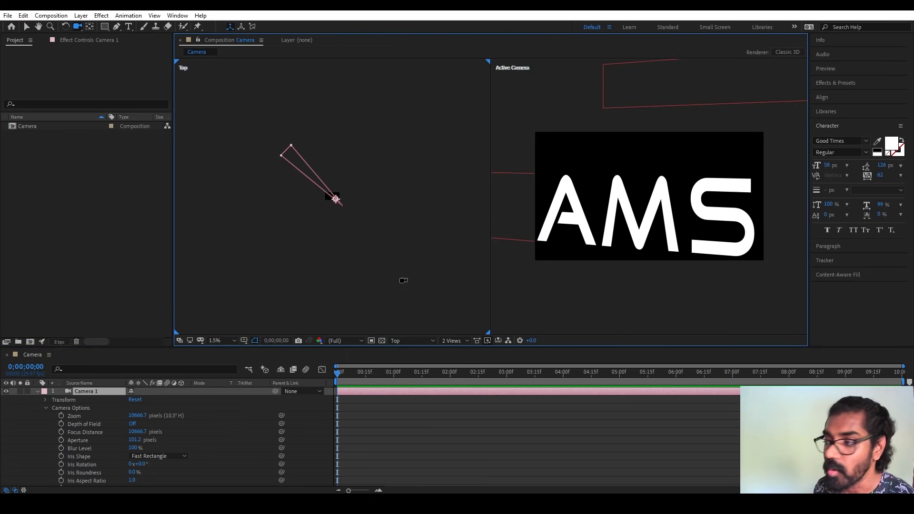
Switch Camera 1 back to the 35mm preset and nudge its framing of the text
{"action": "double_click", "coordinate": [87, 391]}
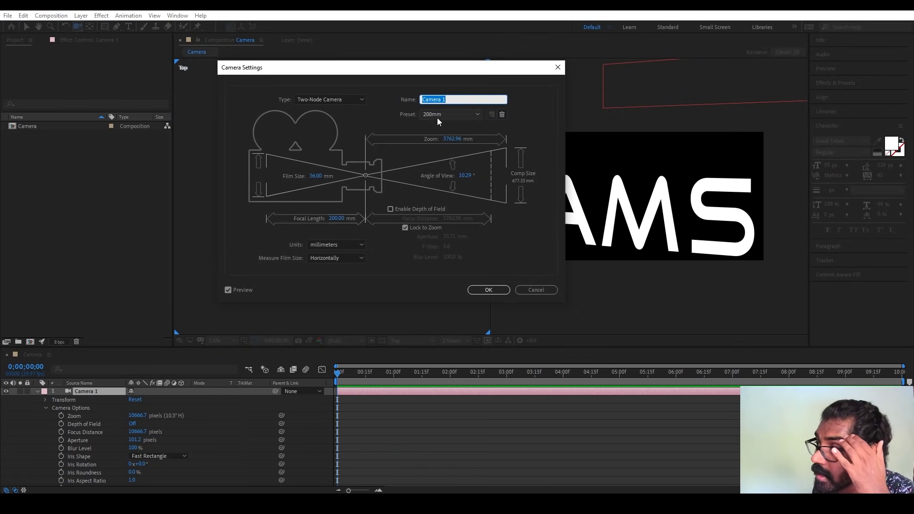
{"action": "left_click", "coordinate": [438, 118]}
{"action": "left_click", "coordinate": [447, 176]}
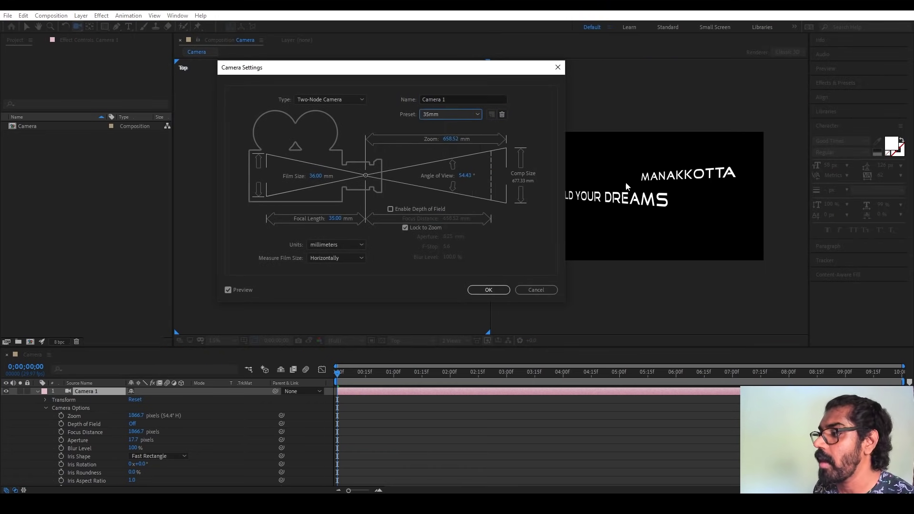
{"action": "left_click", "coordinate": [492, 292]}
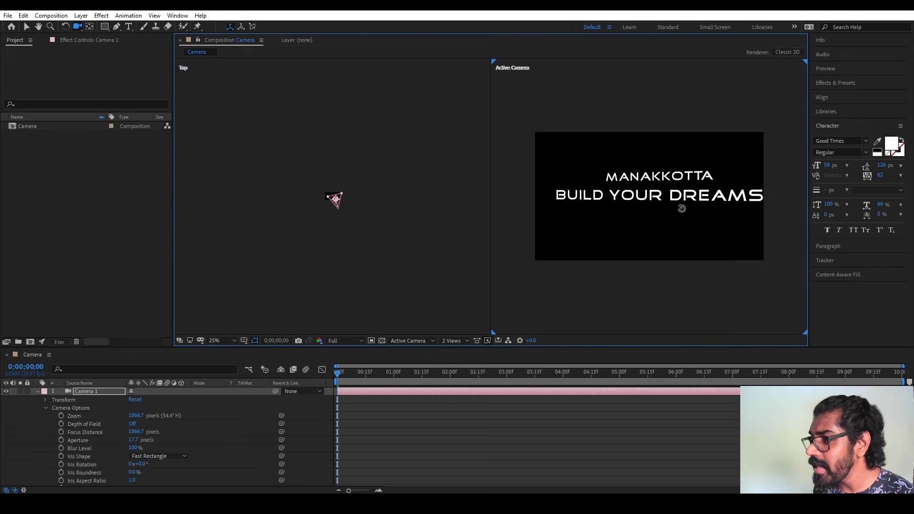
{"action": "left_click_drag", "start_coordinate": [682, 209], "coordinate": [668, 210]}
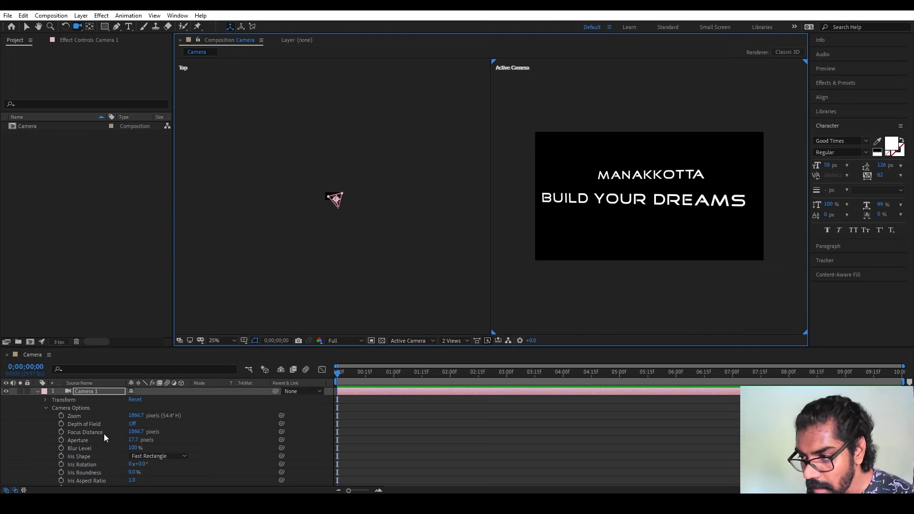
Switch Camera 1's Depth of Field to On and zoom the Top view
{"action": "left_click", "coordinate": [132, 423]}
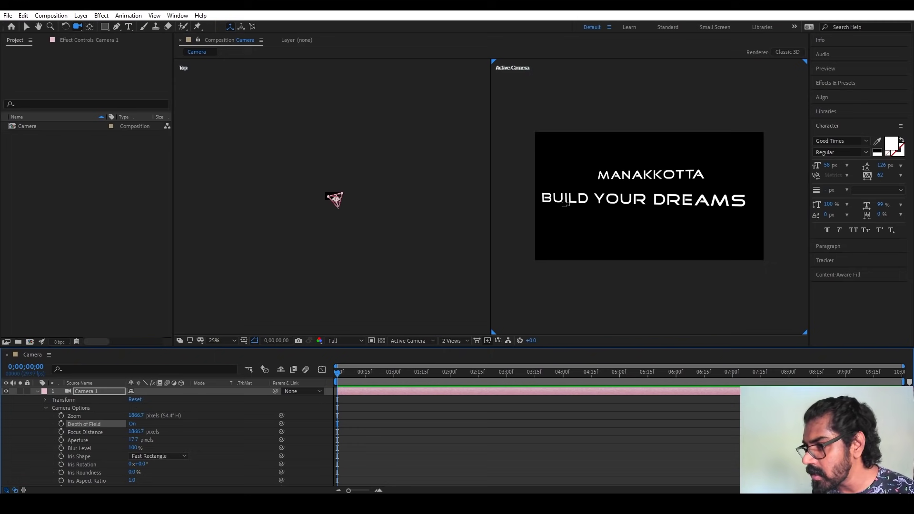
{"action": "scroll", "coordinate": [310, 173], "scroll_direction": "up", "scroll_amount": 10}
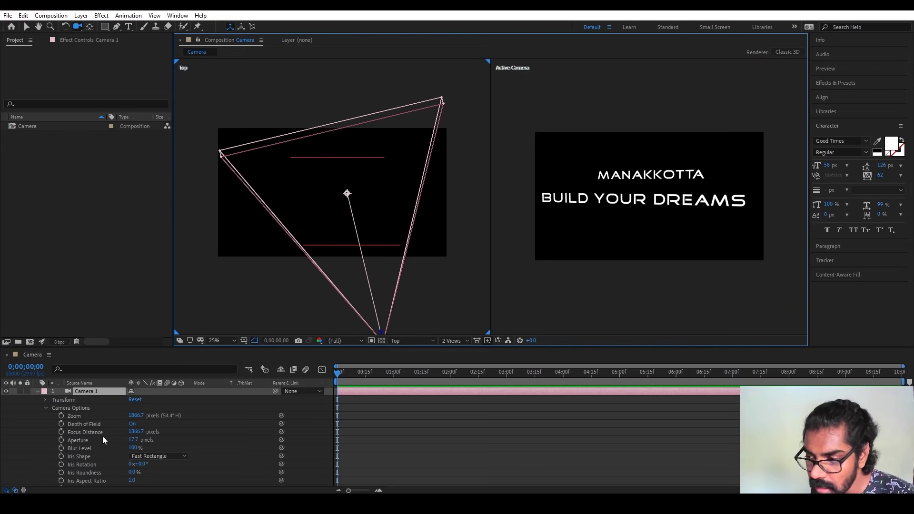
Bring the focus distance down from 1866.7 through 1333.7 to 1088.7 pixels
{"action": "left_click", "coordinate": [137, 434]}
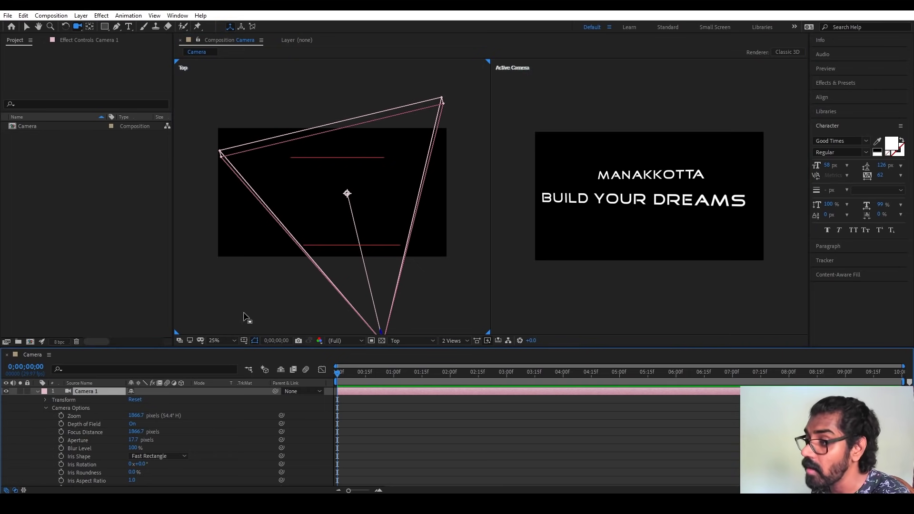
{"action": "left_click_drag", "start_coordinate": [136, 433], "coordinate": [40, 373]}
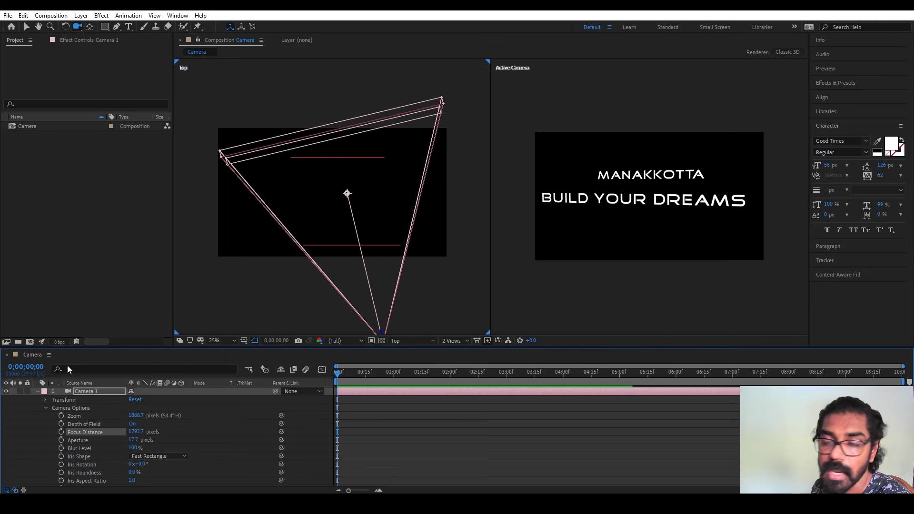
{"action": "key", "text": "ctrl+z"}
{"action": "left_click_drag", "start_coordinate": [412, 179], "coordinate": [412, 176]}
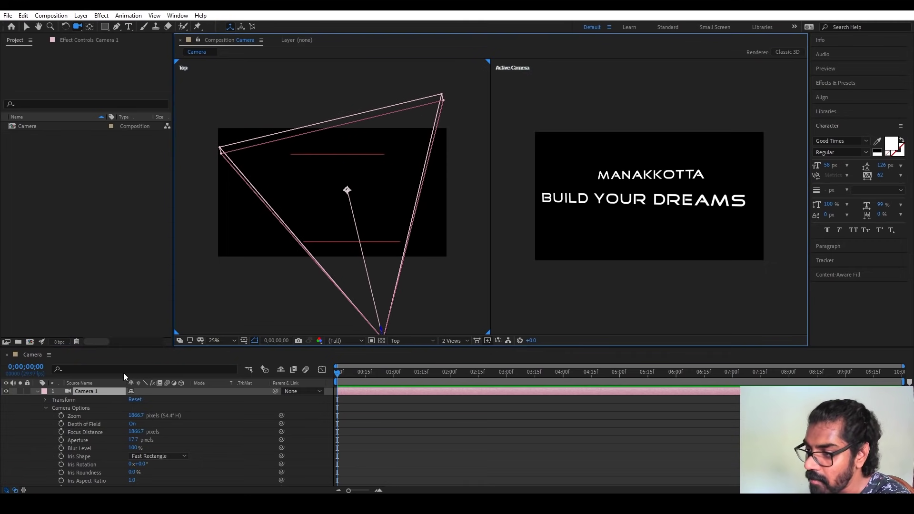
{"action": "left_click_drag", "start_coordinate": [140, 433], "coordinate": [29, 429]}
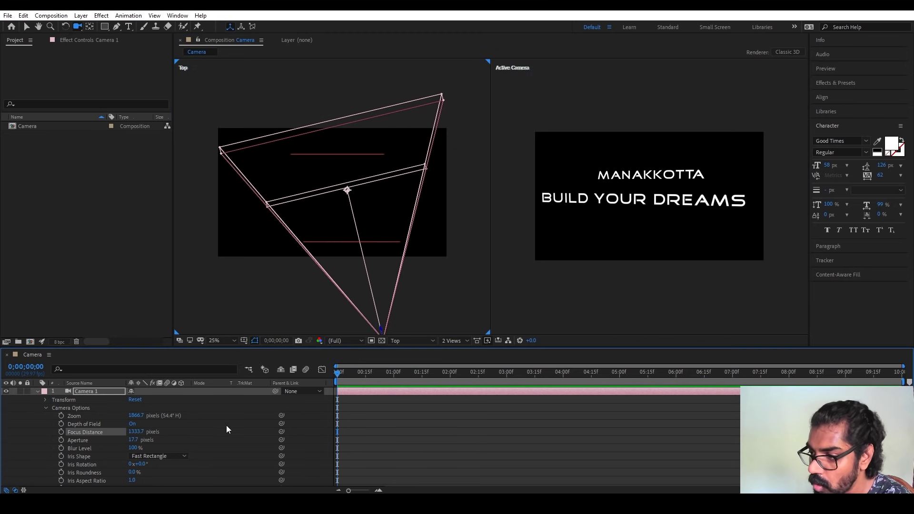
{"action": "left_click_drag", "start_coordinate": [141, 434], "coordinate": [115, 434]}
Move the camera closer, set focus distance to 869.7 and raise aperture to 291.7
{"action": "left_click_drag", "start_coordinate": [342, 234], "coordinate": [342, 211]}
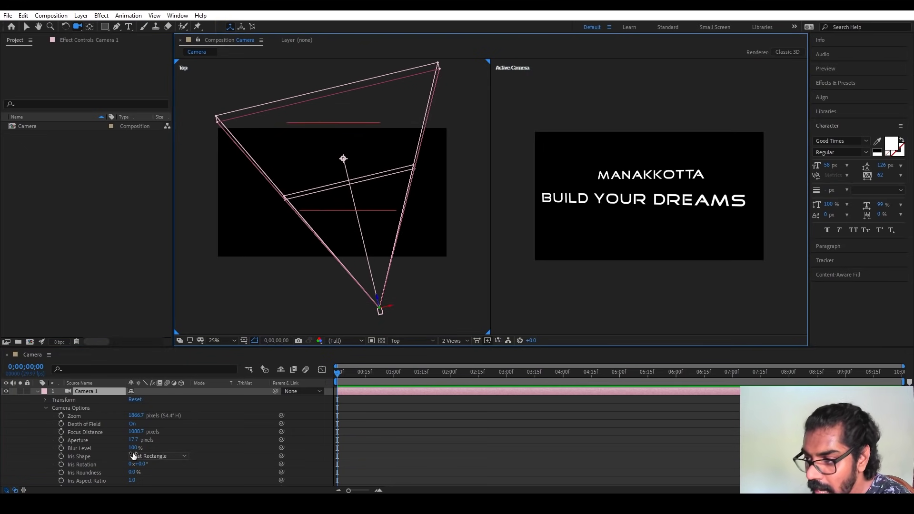
{"action": "left_click_drag", "start_coordinate": [136, 431], "coordinate": [22, 430]}
{"action": "mouse_move", "coordinate": [292, 173]}
{"action": "left_mouse_down"}
{"action": "mouse_move", "coordinate": [303, 154]}
{"action": "mouse_move", "coordinate": [291, 194]}
{"action": "mouse_move", "coordinate": [603, 209]}
{"action": "left_mouse_up"}
{"action": "left_click_drag", "start_coordinate": [365, 187], "coordinate": [353, 198]}
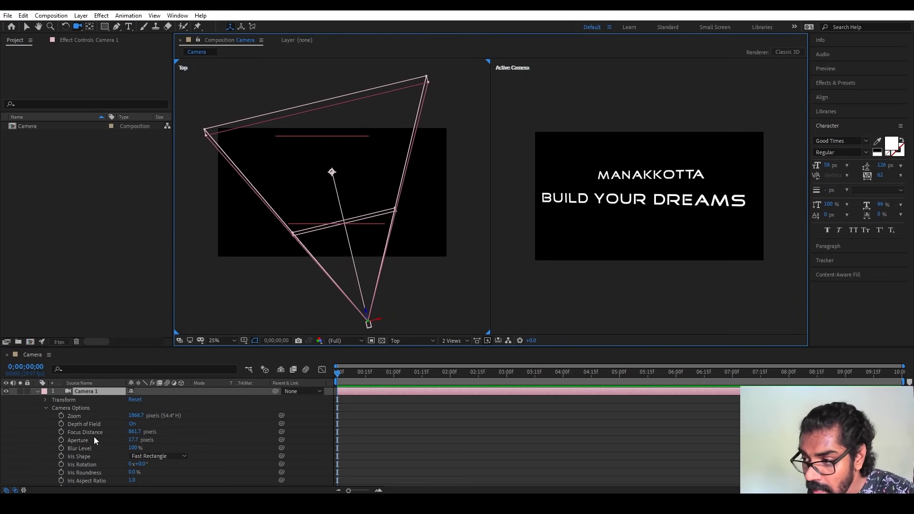
{"action": "left_click_drag", "start_coordinate": [132, 432], "coordinate": [143, 431]}
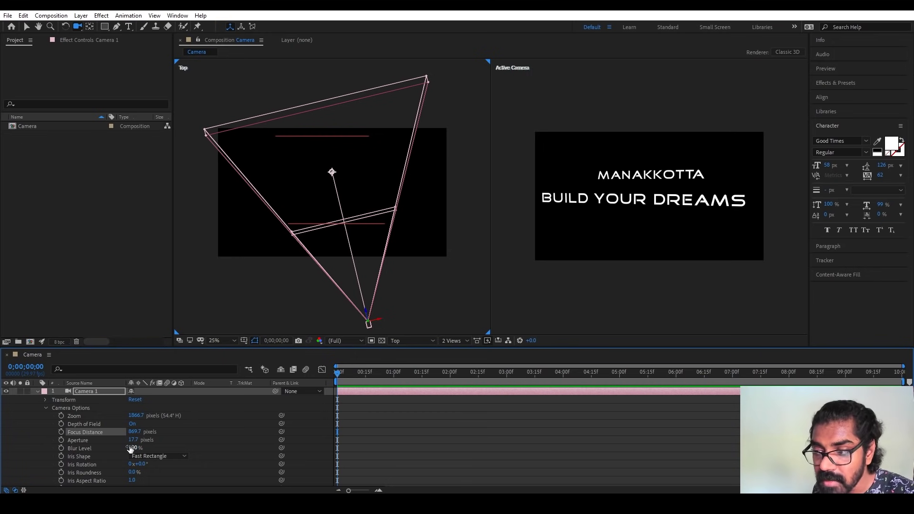
{"action": "left_click_drag", "start_coordinate": [135, 440], "coordinate": [267, 439]}
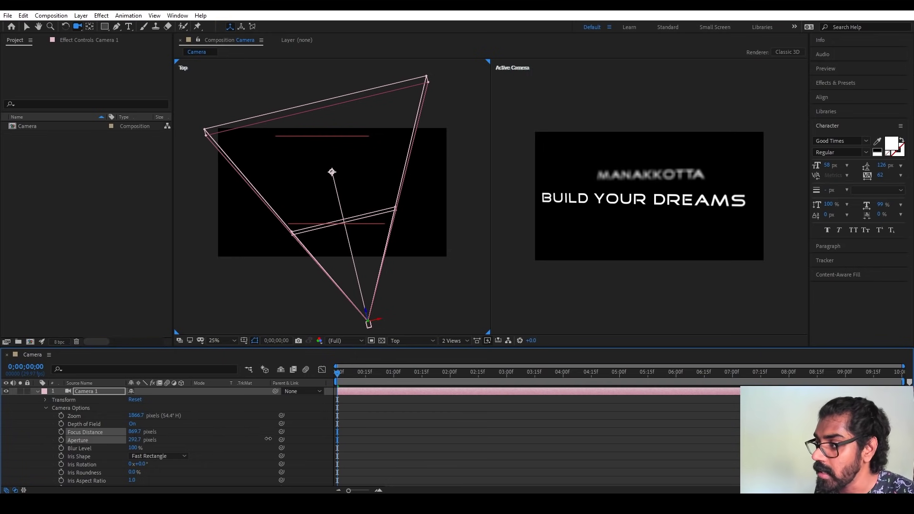
Move the camera so the text fills the frame and lower the aperture to 191.7 pixels
{"action": "left_click", "coordinate": [654, 286]}
{"action": "scroll", "coordinate": [655, 230], "scroll_direction": "up", "scroll_amount": 2}
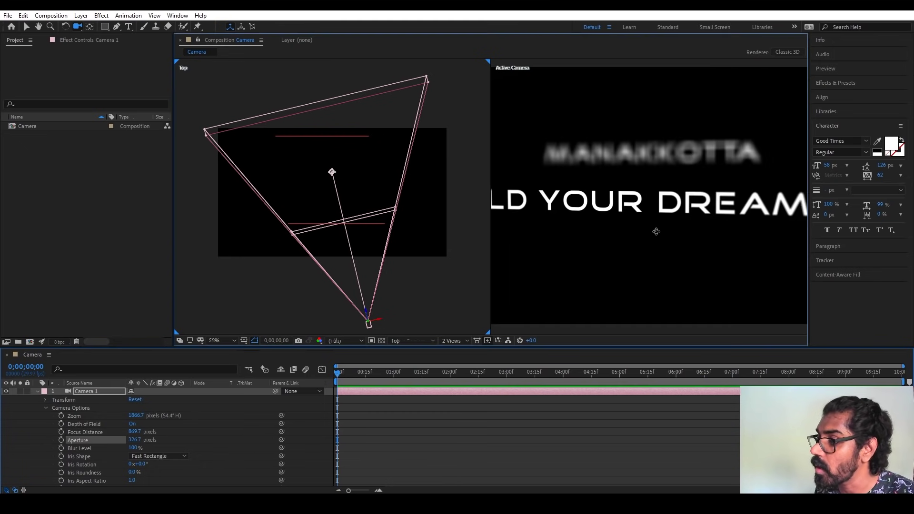
{"action": "left_click_drag", "start_coordinate": [662, 232], "coordinate": [664, 229]}
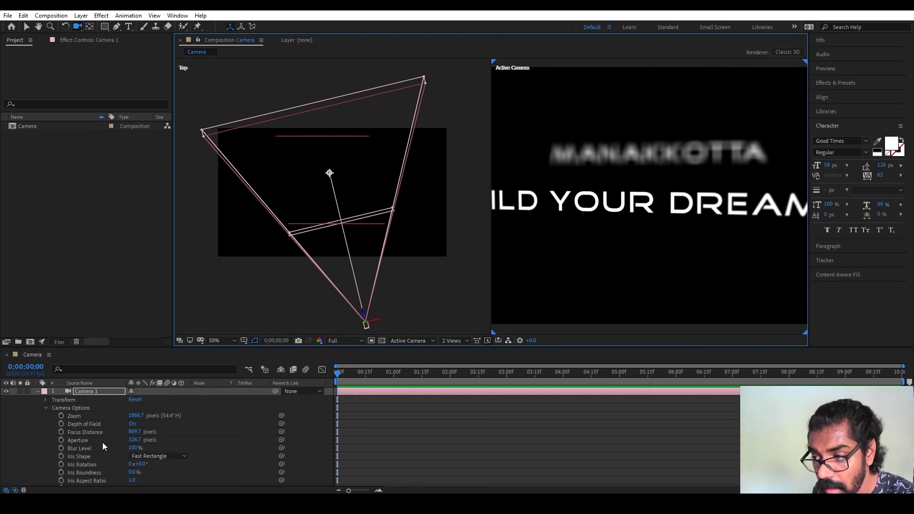
{"action": "left_click_drag", "start_coordinate": [137, 446], "coordinate": [75, 448]}
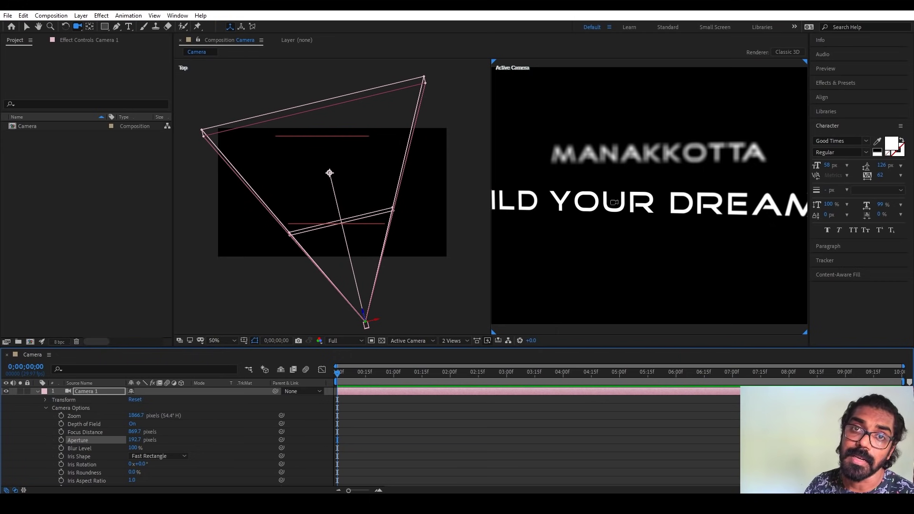
{"action": "scroll", "coordinate": [332, 197], "scroll_direction": "up", "scroll_amount": 2}
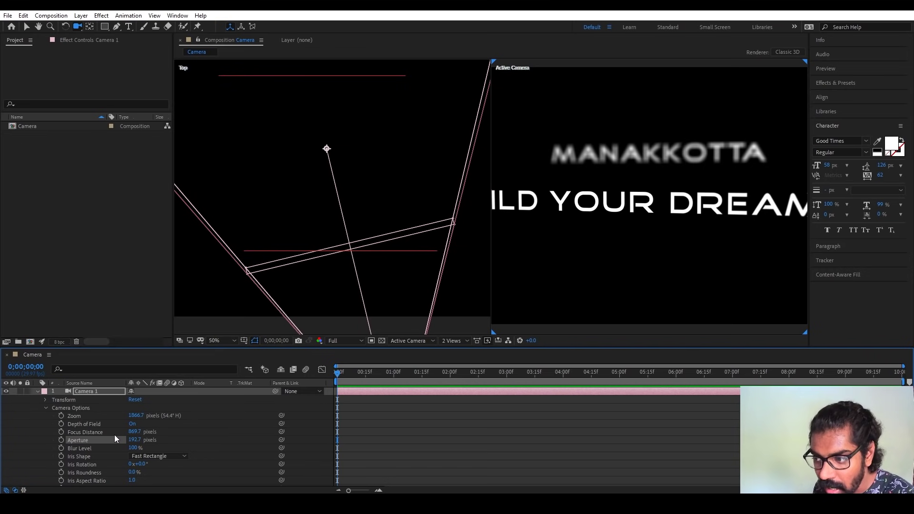
Push focus out to sharpen MANAKKOTTA, then pull it back to about 1262.7 pixels
{"action": "left_click_drag", "start_coordinate": [131, 431], "coordinate": [461, 410]}
{"action": "scroll", "coordinate": [267, 128], "scroll_direction": "up", "scroll_amount": 3}
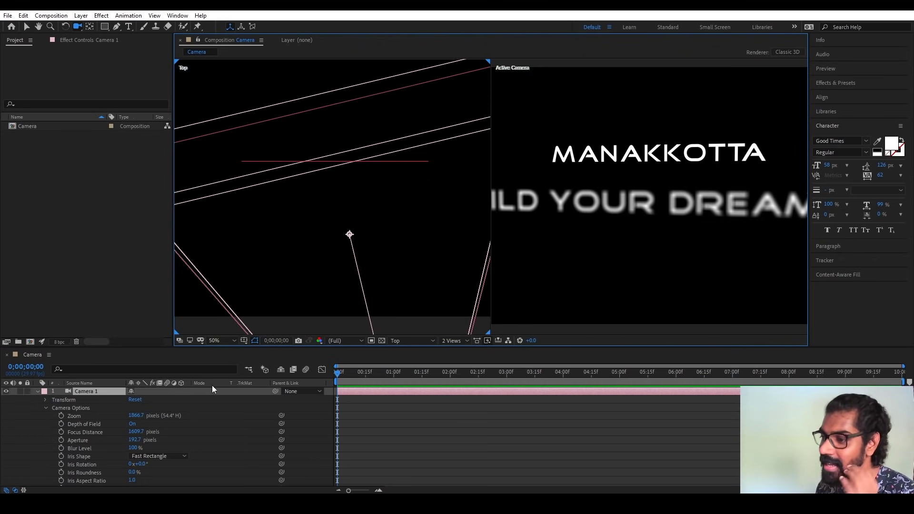
{"action": "left_click_drag", "start_coordinate": [138, 431], "coordinate": [84, 451]}
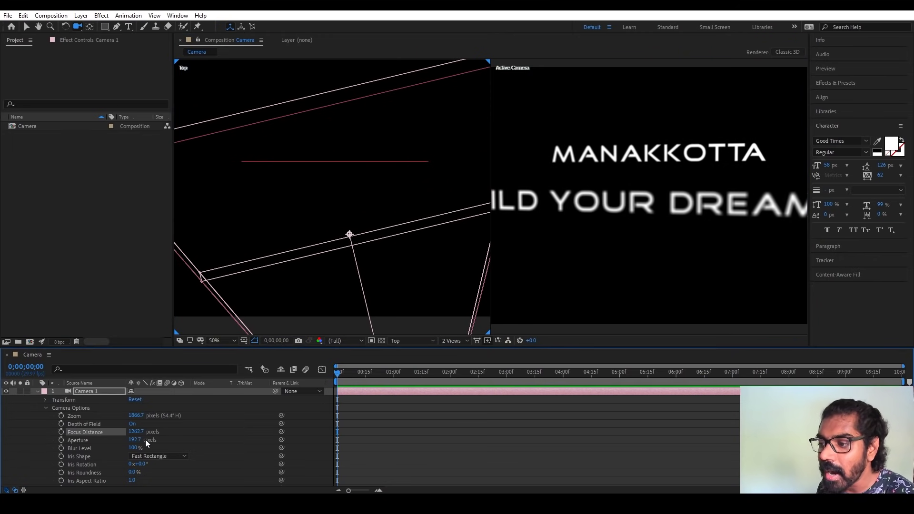
{"action": "left_click_drag", "start_coordinate": [135, 433], "coordinate": [31, 403]}
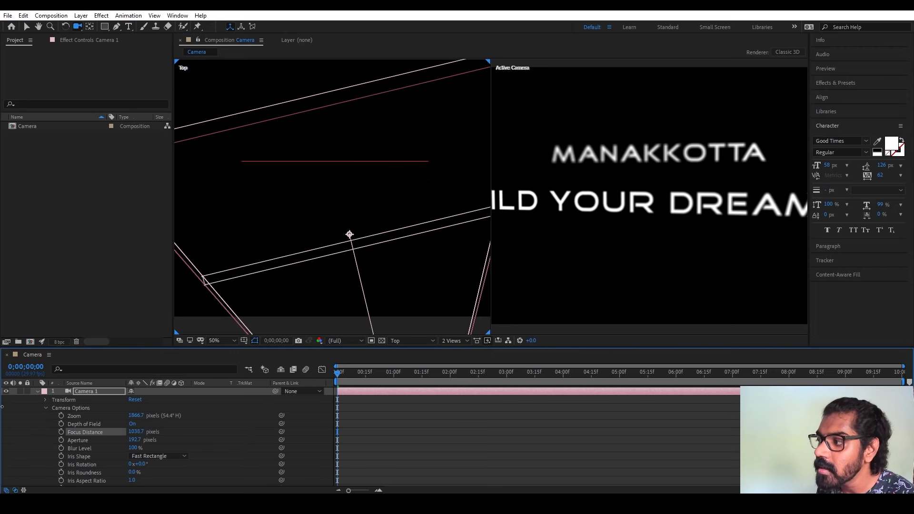
{"action": "key", "text": "ctrl+z"}
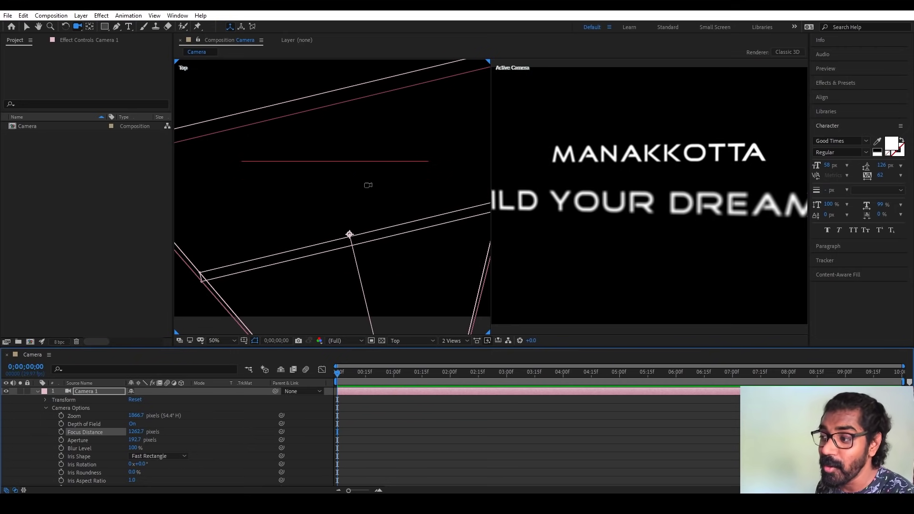
{"action": "key", "text": "comma"}
{"action": "key", "text": "comma"}
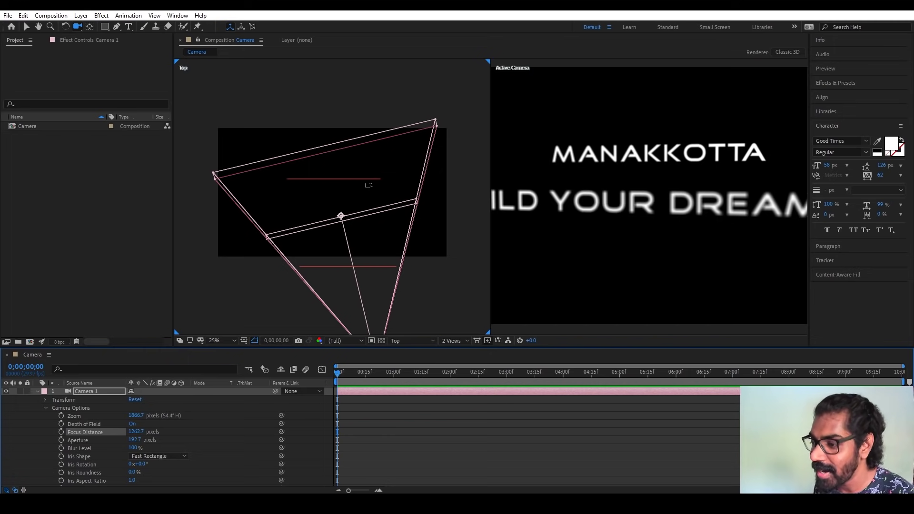
Settle the focus distance at 942.7 pixels and dolly the camera closer to the text
{"action": "mouse_move", "coordinate": [137, 432]}
{"action": "left_mouse_down"}
{"action": "mouse_move", "coordinate": [2, 408]}
{"action": "mouse_move", "coordinate": [177, 432]}
{"action": "left_mouse_up"}
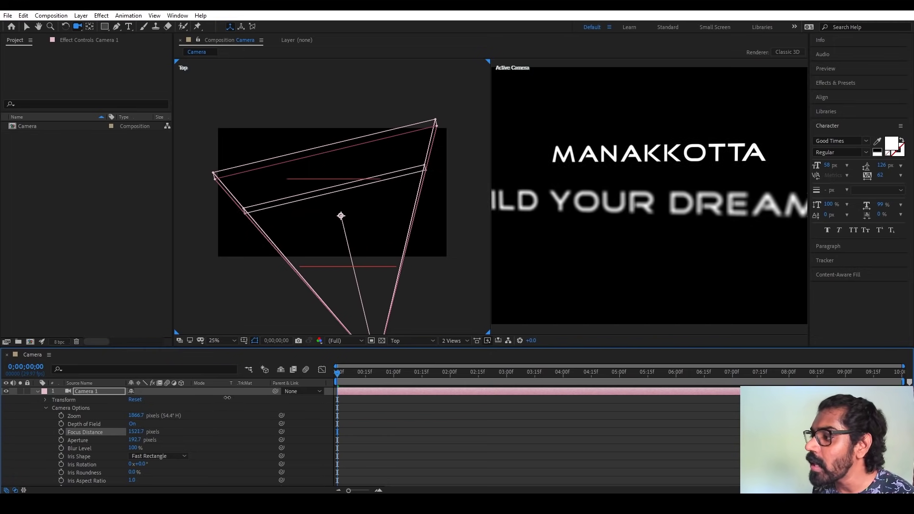
{"action": "mouse_move", "coordinate": [137, 432]}
{"action": "left_mouse_down"}
{"action": "mouse_move", "coordinate": [93, 431]}
{"action": "mouse_move", "coordinate": [124, 382]}
{"action": "mouse_move", "coordinate": [256, 373]}
{"action": "left_mouse_up"}
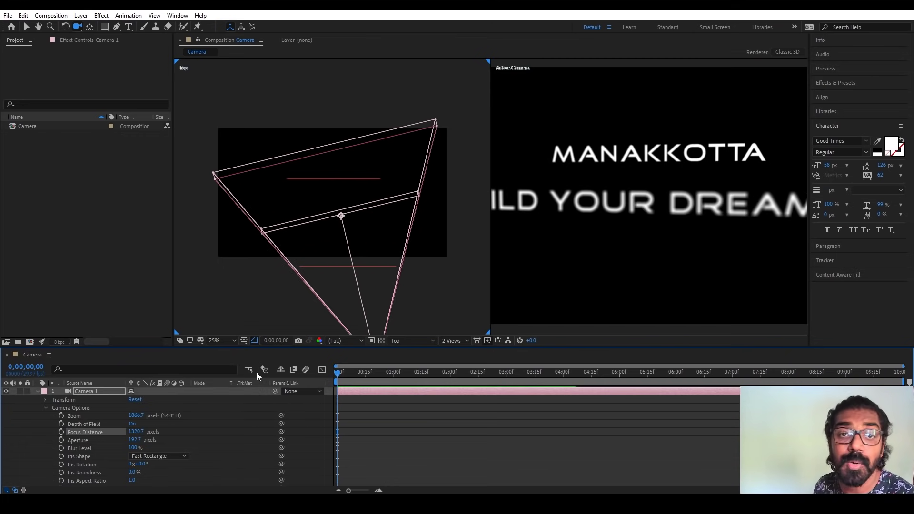
{"action": "left_click", "coordinate": [256, 372]}
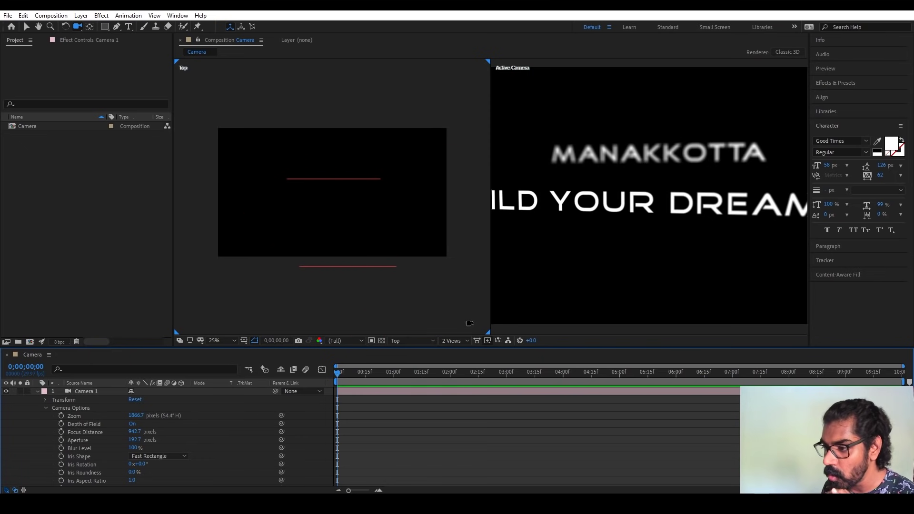
{"action": "mouse_move", "coordinate": [694, 201]}
{"action": "left_mouse_down"}
{"action": "mouse_move", "coordinate": [707, 132]}
{"action": "mouse_move", "coordinate": [713, 238]}
{"action": "mouse_move", "coordinate": [710, 223]}
{"action": "left_mouse_up"}
{"action": "left_click", "coordinate": [360, 213]}
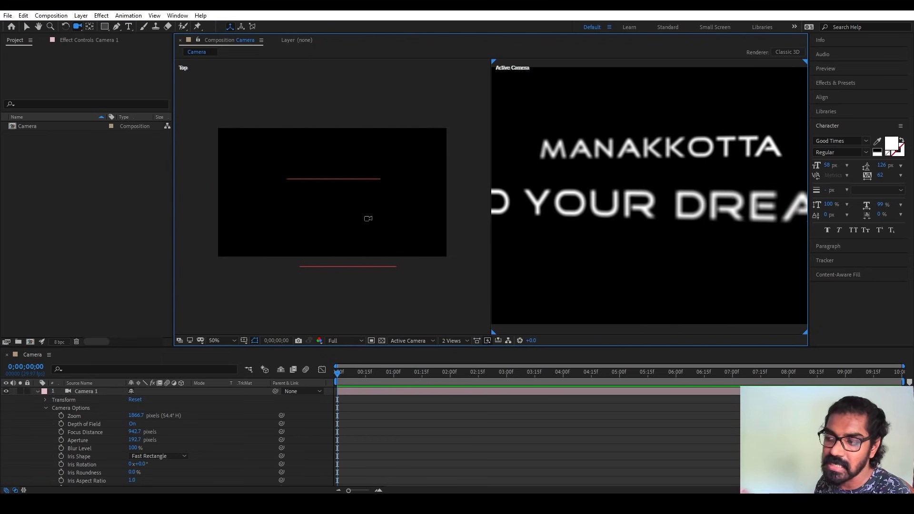
Dolly, pan and orbit Camera 1 to angle BUILD YOUR DREAMS with its nearest letters blurred
{"action": "left_click", "coordinate": [341, 214]}
{"action": "mouse_move", "coordinate": [661, 224]}
{"action": "left_mouse_down"}
{"action": "mouse_move", "coordinate": [660, 238]}
{"action": "mouse_move", "coordinate": [673, 115]}
{"action": "left_mouse_up"}
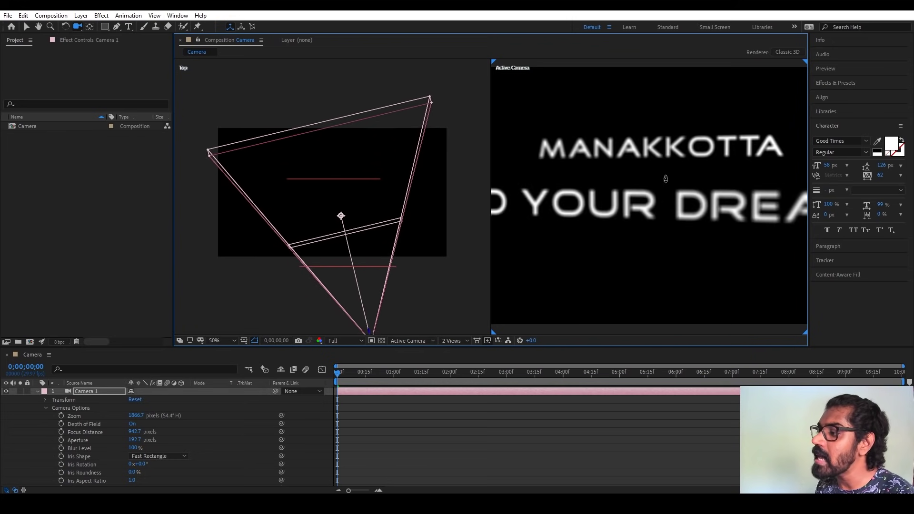
{"action": "left_click_drag", "start_coordinate": [673, 114], "coordinate": [681, 188]}
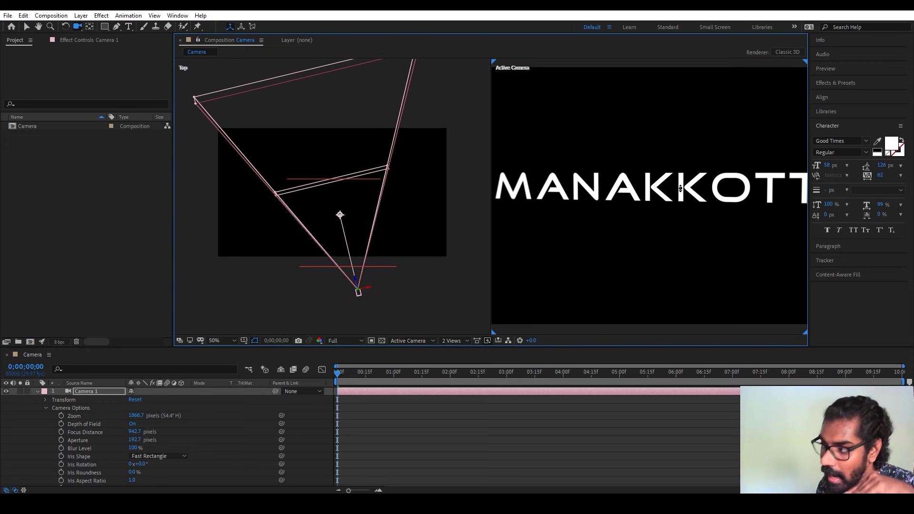
{"action": "left_click_drag", "start_coordinate": [680, 188], "coordinate": [714, 18]}
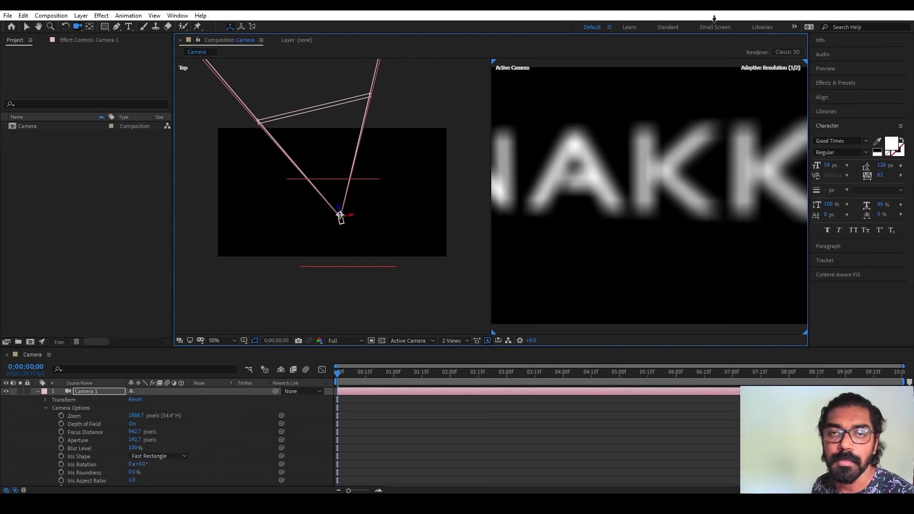
{"action": "mouse_move", "coordinate": [714, 21]}
{"action": "left_mouse_down"}
{"action": "mouse_move", "coordinate": [740, 402]}
{"action": "mouse_move", "coordinate": [752, 447]}
{"action": "left_mouse_up"}
{"action": "key", "text": "F2"}
{"action": "mouse_move", "coordinate": [728, 303]}
{"action": "left_mouse_down"}
{"action": "mouse_move", "coordinate": [731, 244]}
{"action": "mouse_move", "coordinate": [737, 248]}
{"action": "left_mouse_up"}
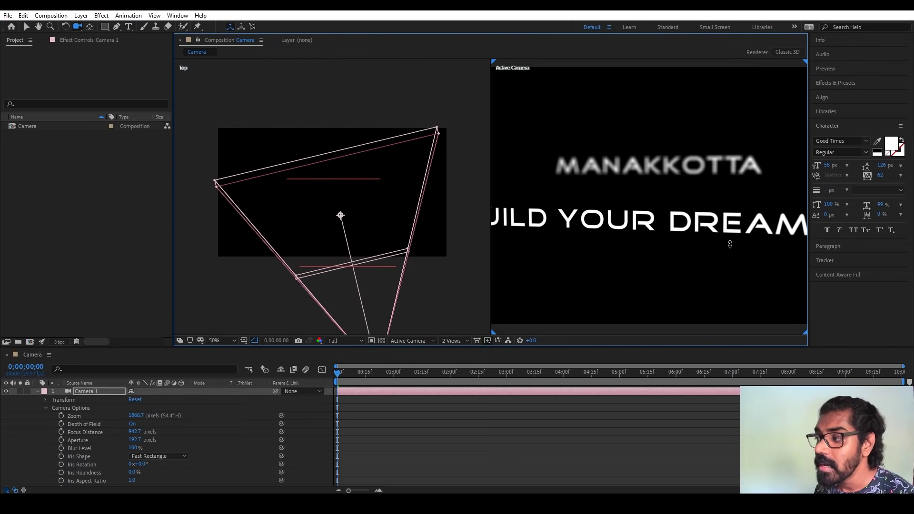
{"action": "key", "text": "F2"}
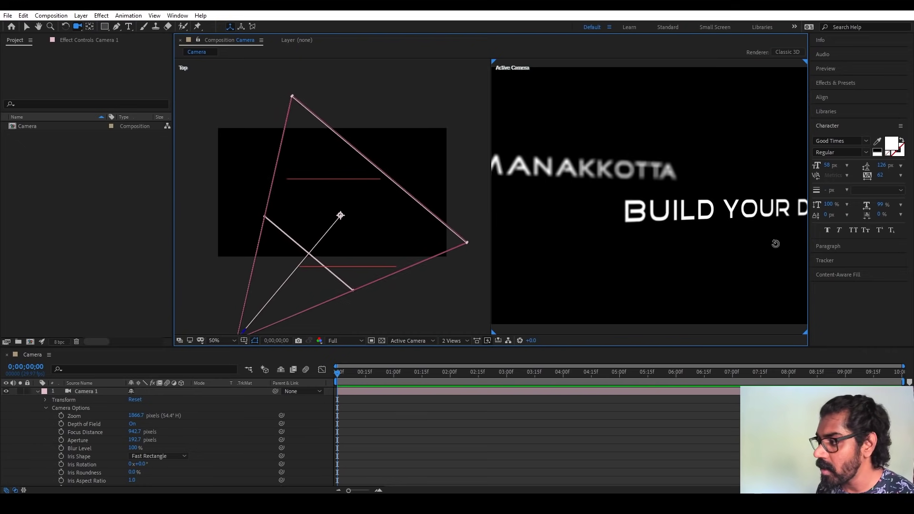
{"action": "mouse_move", "coordinate": [737, 248]}
{"action": "left_mouse_down"}
{"action": "mouse_move", "coordinate": [783, 208]}
{"action": "mouse_move", "coordinate": [721, 230]}
{"action": "mouse_move", "coordinate": [696, 213]}
{"action": "left_mouse_up"}
{"action": "key", "text": "F2"}
{"action": "key", "text": "F2"}
{"action": "key", "text": "F2"}
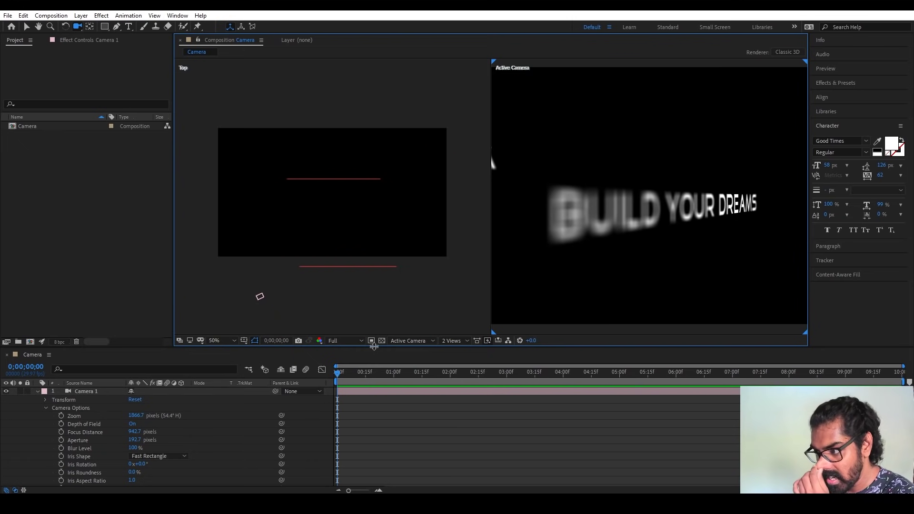
{"action": "left_click", "coordinate": [453, 340]}
Switch the viewer to a single Active Camera view and orbit Camera 1
{"action": "left_click", "coordinate": [448, 353]}
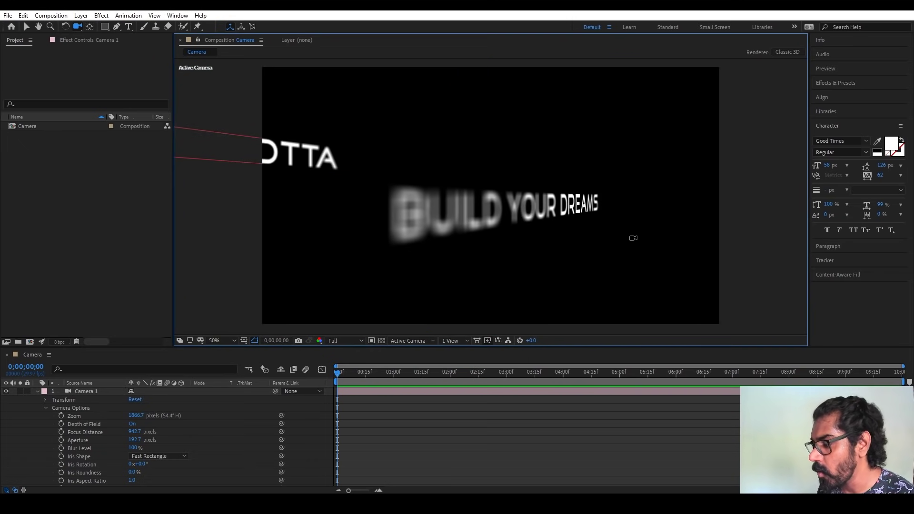
{"action": "left_click", "coordinate": [629, 242]}
{"action": "mouse_move", "coordinate": [629, 242]}
{"action": "left_mouse_down"}
{"action": "mouse_move", "coordinate": [684, 229]}
{"action": "mouse_move", "coordinate": [639, 279]}
{"action": "mouse_move", "coordinate": [639, 212]}
{"action": "mouse_move", "coordinate": [628, 217]}
{"action": "left_mouse_up"}
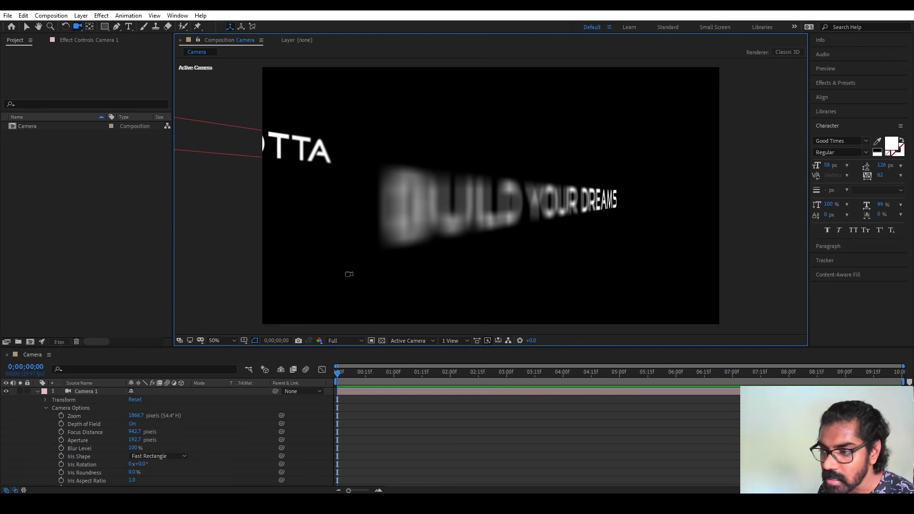
Set aperture to 71.7, blur level to 129% and focus distance to 908.7 pixels
{"action": "mouse_move", "coordinate": [137, 432]}
{"action": "left_mouse_down"}
{"action": "mouse_move", "coordinate": [2, 432]}
{"action": "mouse_move", "coordinate": [142, 437]}
{"action": "mouse_move", "coordinate": [2, 432]}
{"action": "mouse_move", "coordinate": [88, 422]}
{"action": "left_mouse_up"}
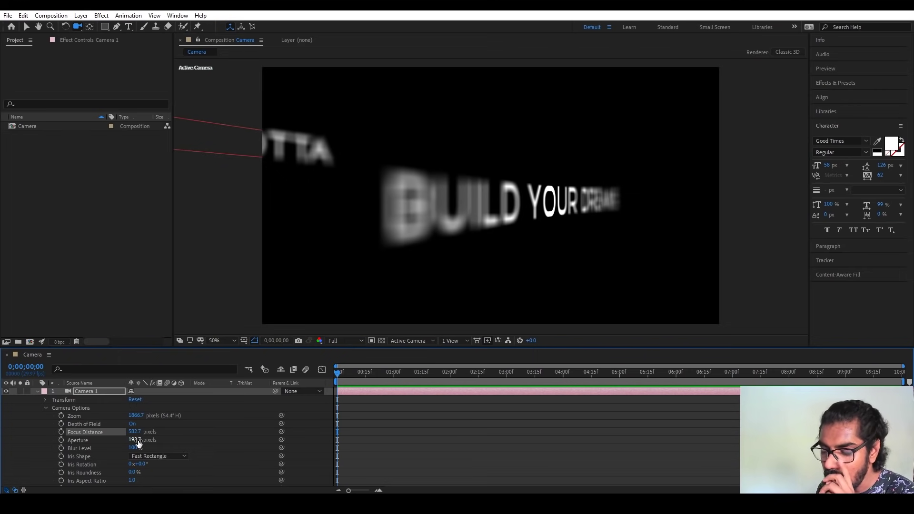
{"action": "left_click_drag", "start_coordinate": [138, 443], "coordinate": [102, 448]}
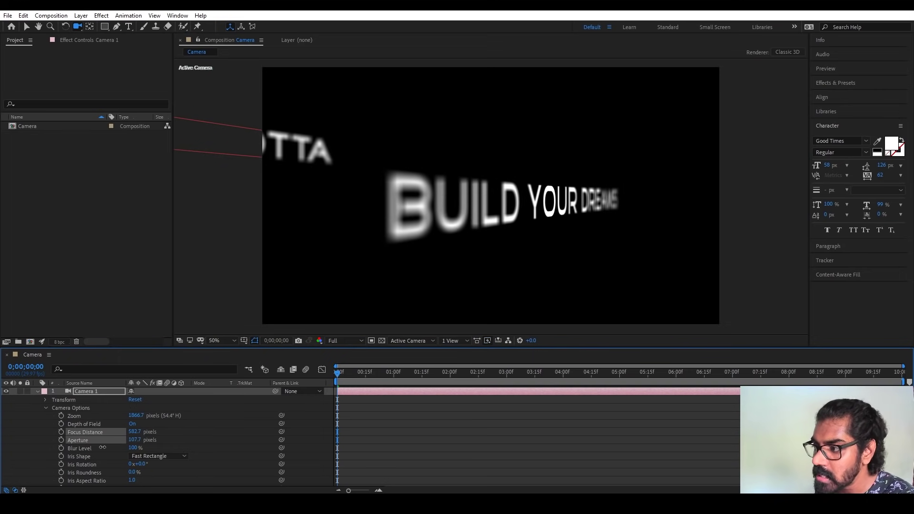
{"action": "left_click_drag", "start_coordinate": [142, 450], "coordinate": [152, 451]}
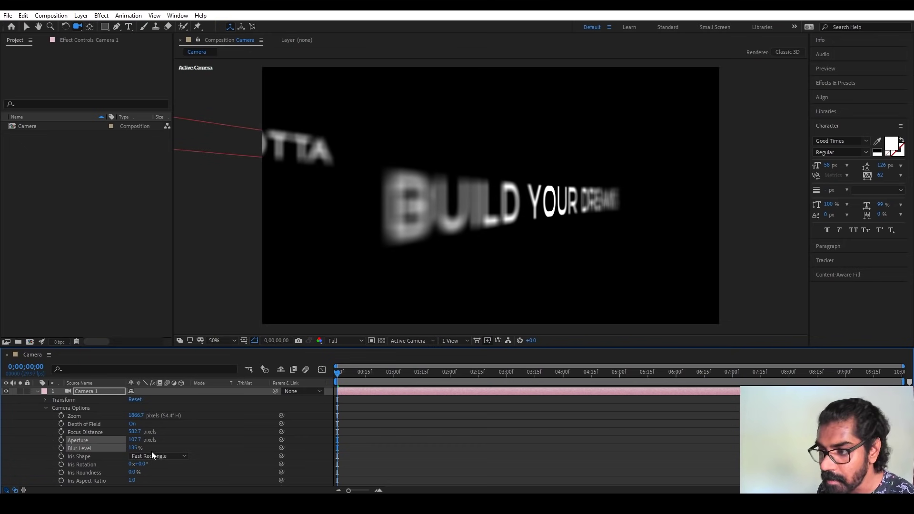
{"action": "mouse_move", "coordinate": [139, 441]}
{"action": "left_mouse_down"}
{"action": "mouse_move", "coordinate": [121, 442]}
{"action": "mouse_move", "coordinate": [133, 449]}
{"action": "left_mouse_up"}
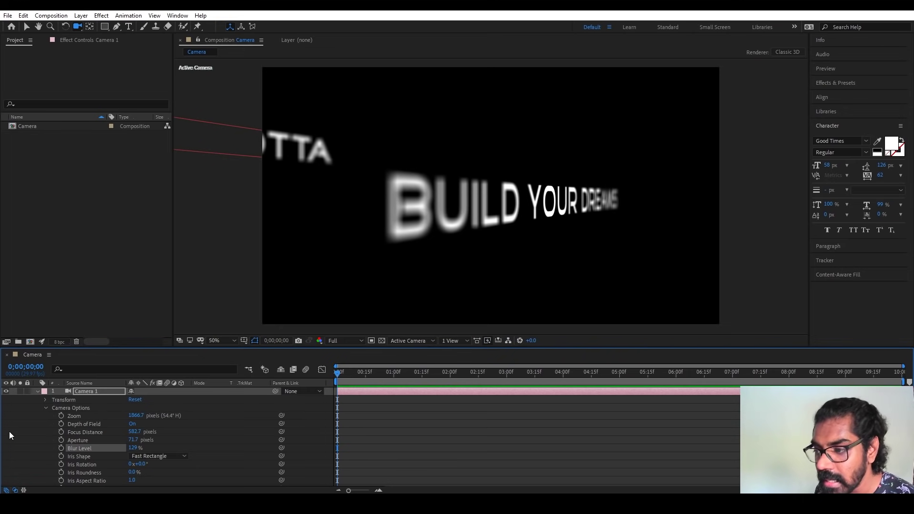
{"action": "left_click_drag", "start_coordinate": [134, 434], "coordinate": [261, 421]}
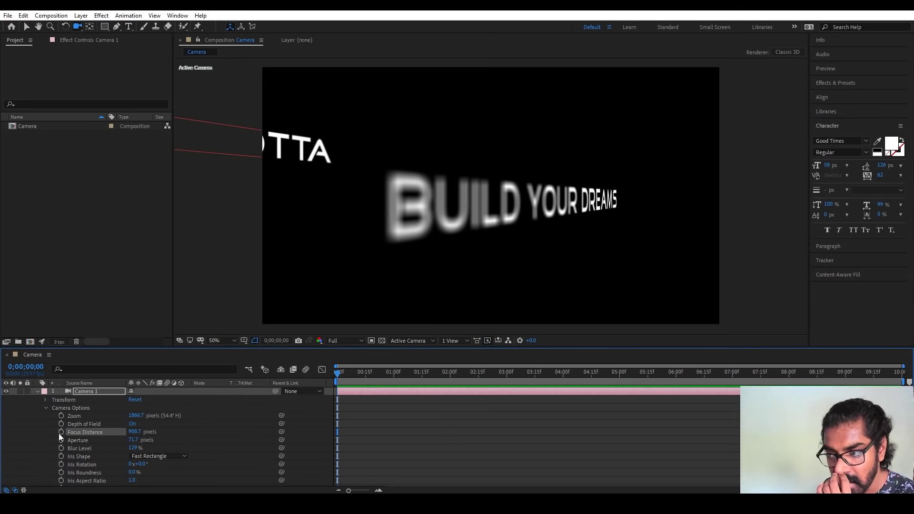
Keyframe the focus distance racking from 908.7 to 398.7 pixels and preview it
{"action": "left_click", "coordinate": [399, 374]}
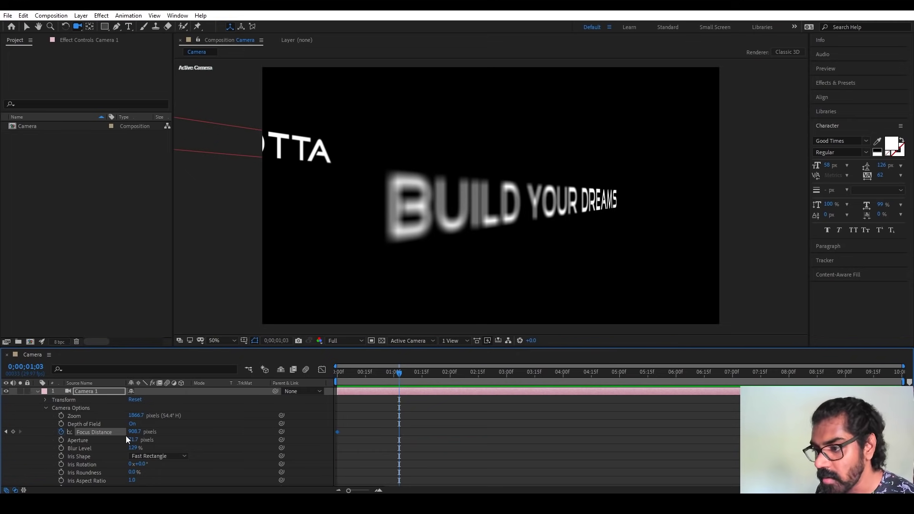
{"action": "left_click_drag", "start_coordinate": [135, 432], "coordinate": [2, 431]}
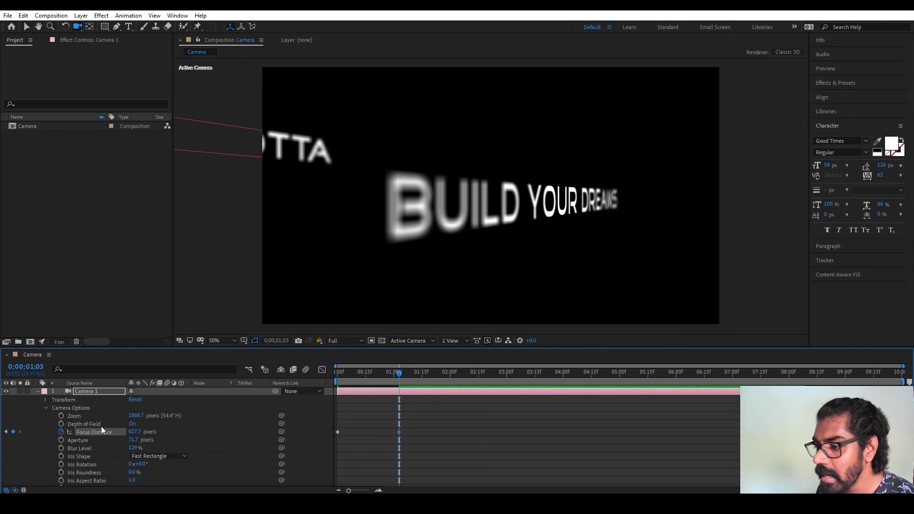
{"action": "left_click_drag", "start_coordinate": [133, 432], "coordinate": [25, 427]}
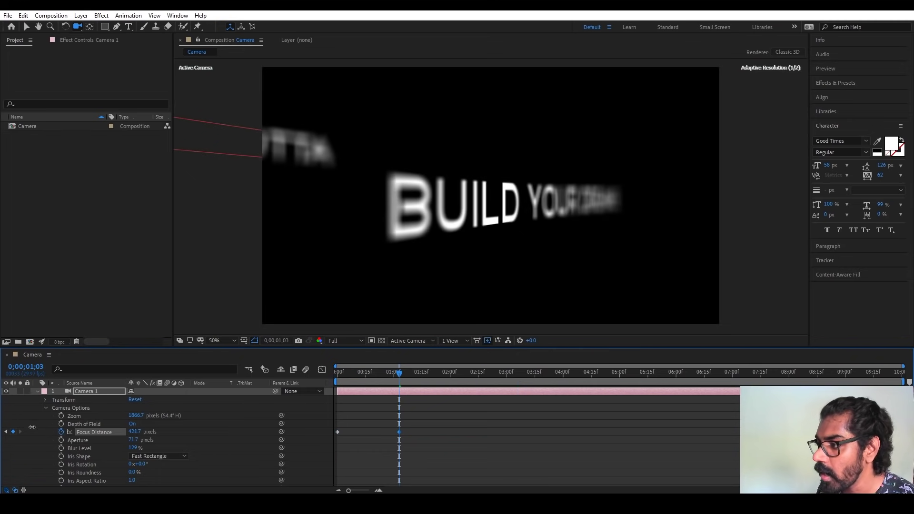
{"action": "left_click", "coordinate": [337, 374]}
{"action": "key", "text": "space"}
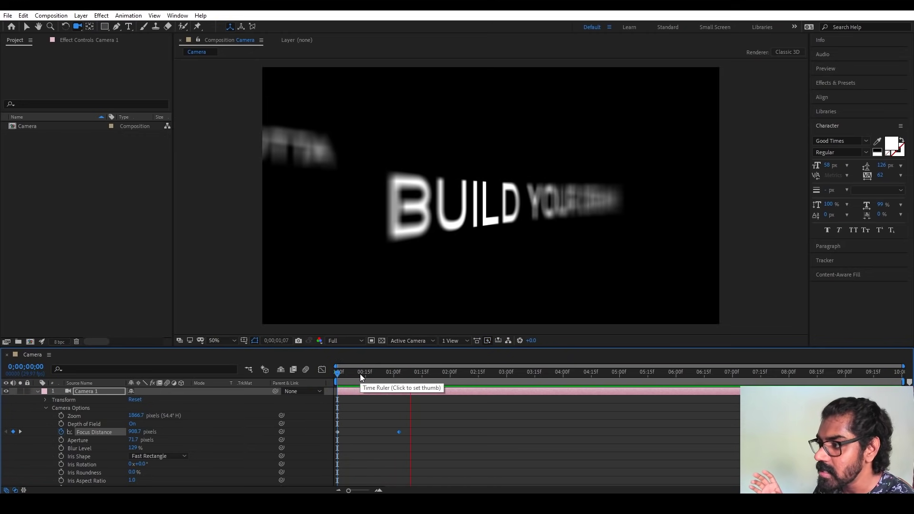
{"action": "key", "text": "space"}
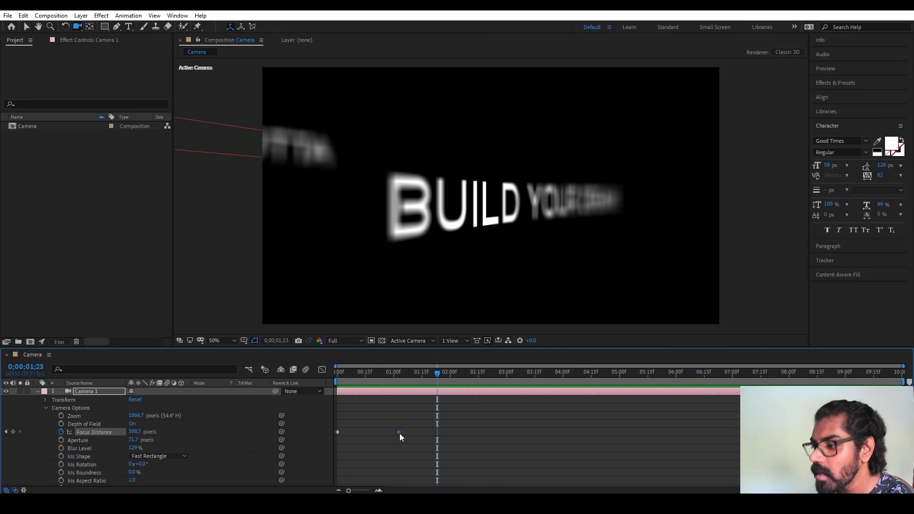
Move the second focus keyframe later to about 2.5 seconds and preview the rack focus again
{"action": "left_click_drag", "start_coordinate": [399, 432], "coordinate": [476, 432]}
{"action": "left_click", "coordinate": [338, 374]}
{"action": "key", "text": "space"}
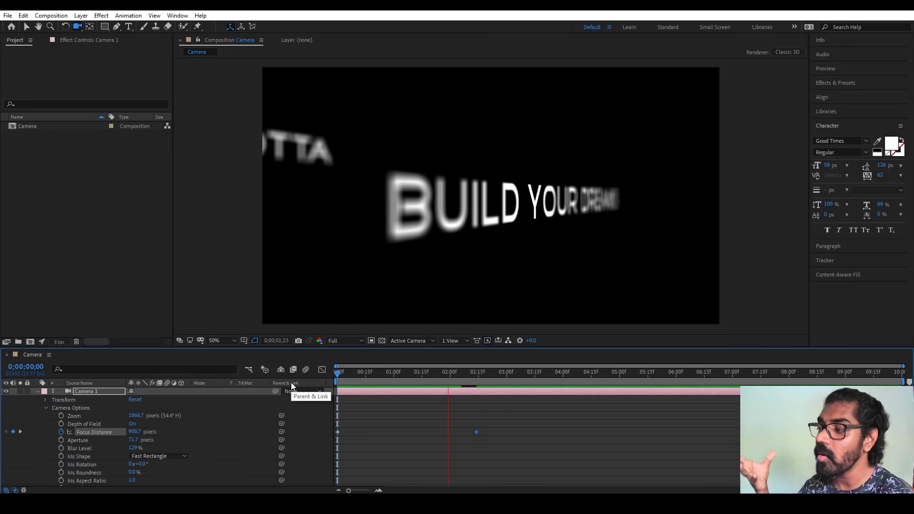
{"action": "key", "text": "space"}
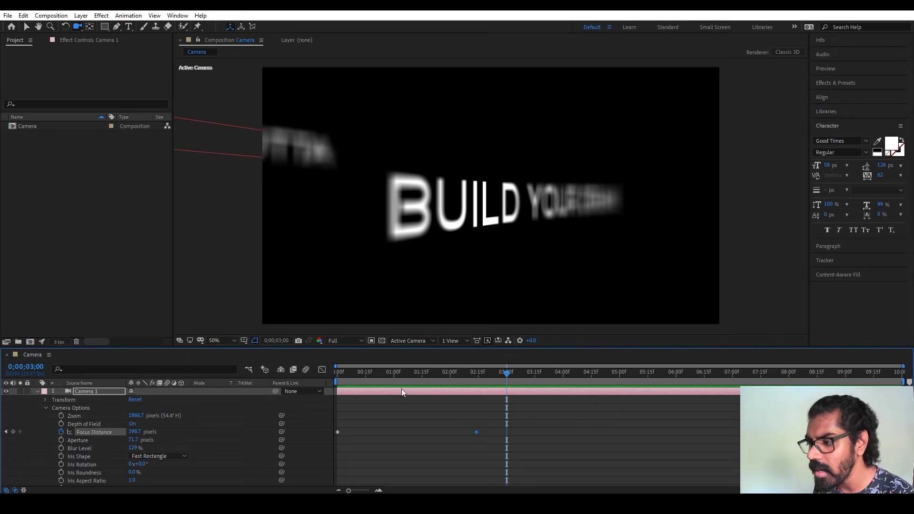
{"action": "left_click", "coordinate": [338, 372]}
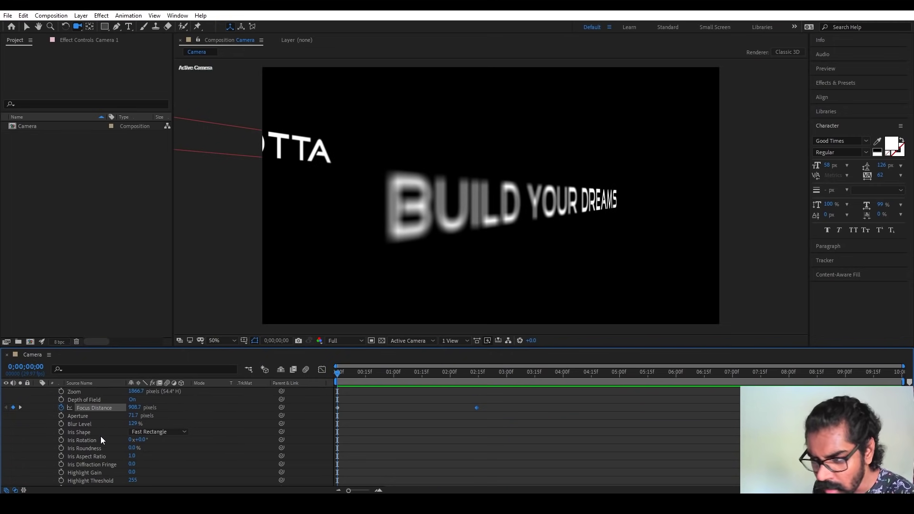
View at 100%, set the iris shape to Triangle and raise blur level to about 195%
{"action": "scroll", "coordinate": [95, 453], "scroll_direction": "down", "scroll_amount": 1}
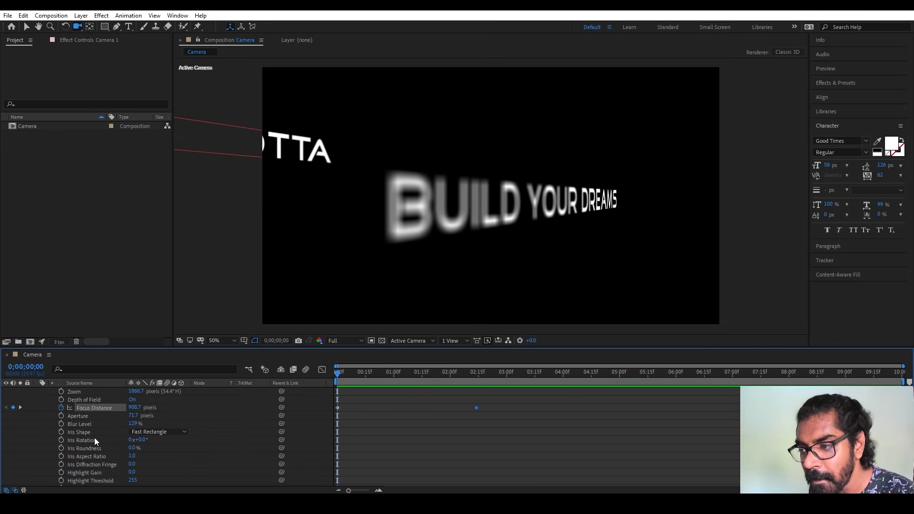
{"action": "key", "text": "period"}
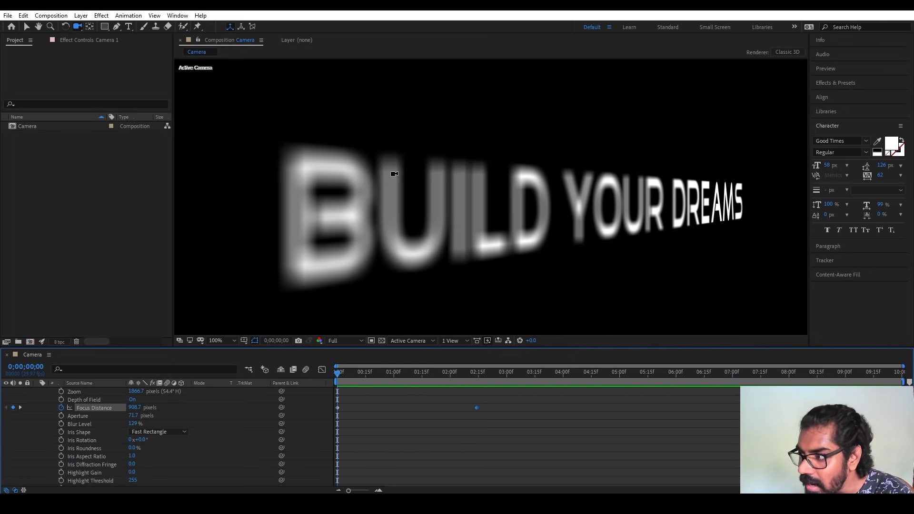
{"action": "left_click", "coordinate": [162, 432]}
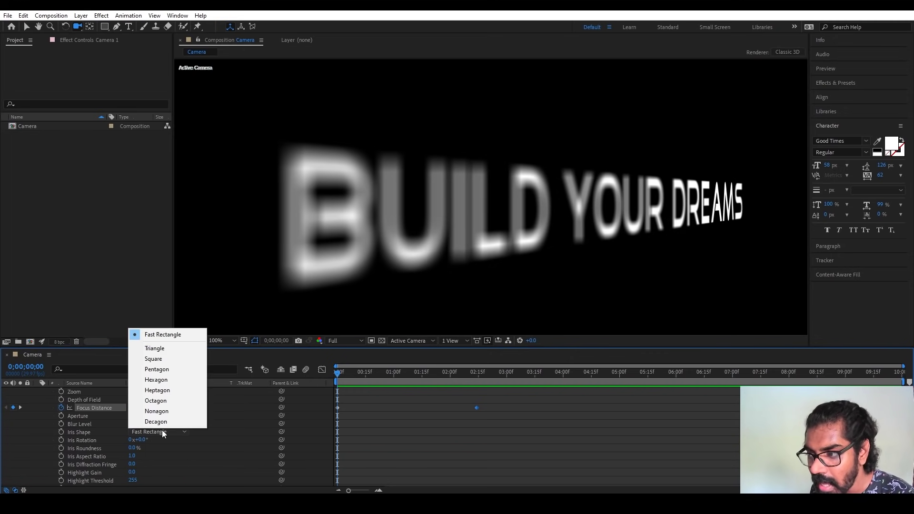
{"action": "left_click", "coordinate": [171, 348]}
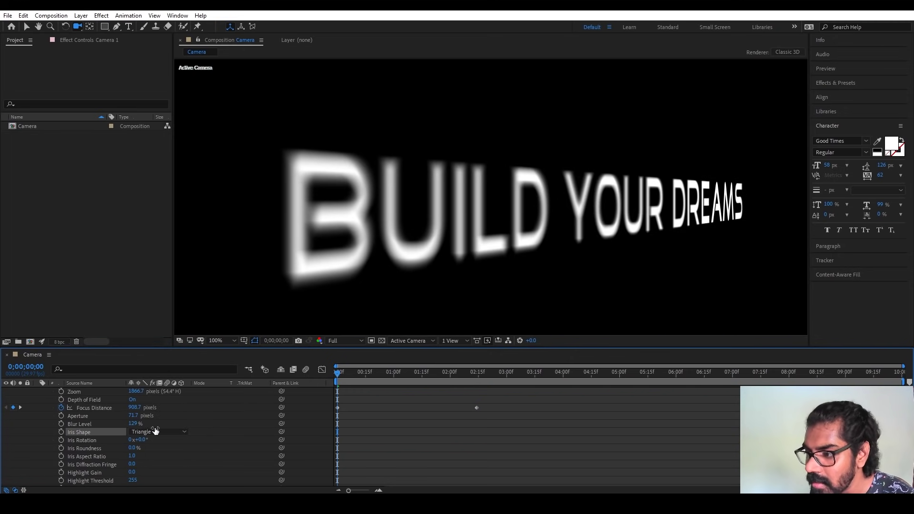
{"action": "left_click_drag", "start_coordinate": [143, 429], "coordinate": [169, 428]}
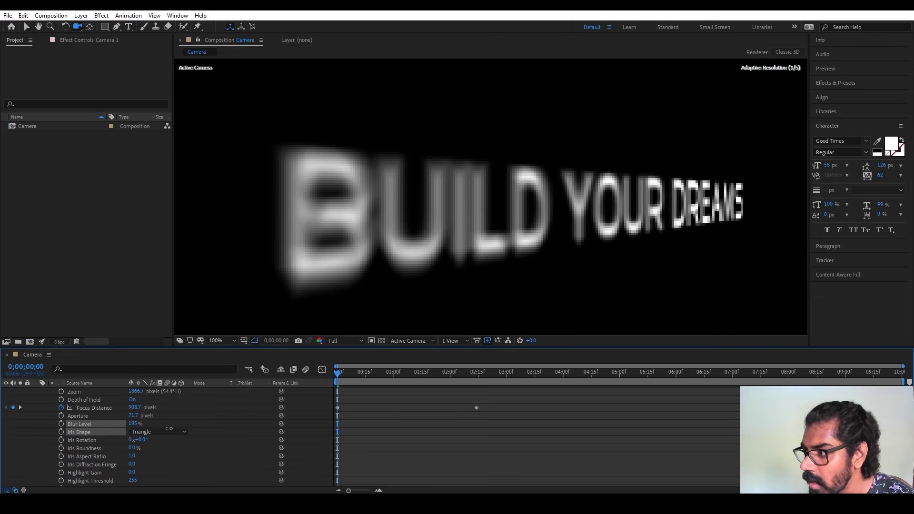
Try Octagon, Nonagon and Heptagon iris shapes, settle on Pentagon, and orbit the text head-on
{"action": "left_click", "coordinate": [152, 431]}
{"action": "left_click", "coordinate": [153, 410]}
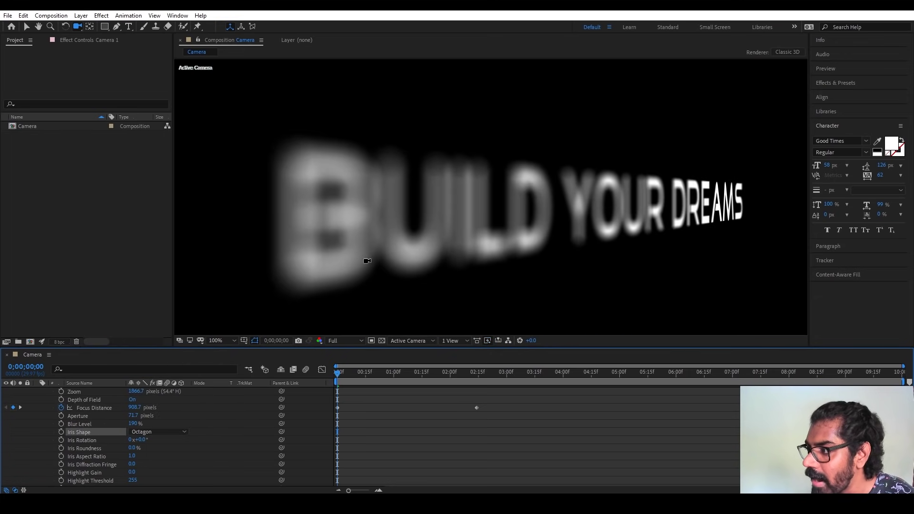
{"action": "left_click", "coordinate": [154, 434]}
{"action": "left_click", "coordinate": [178, 421]}
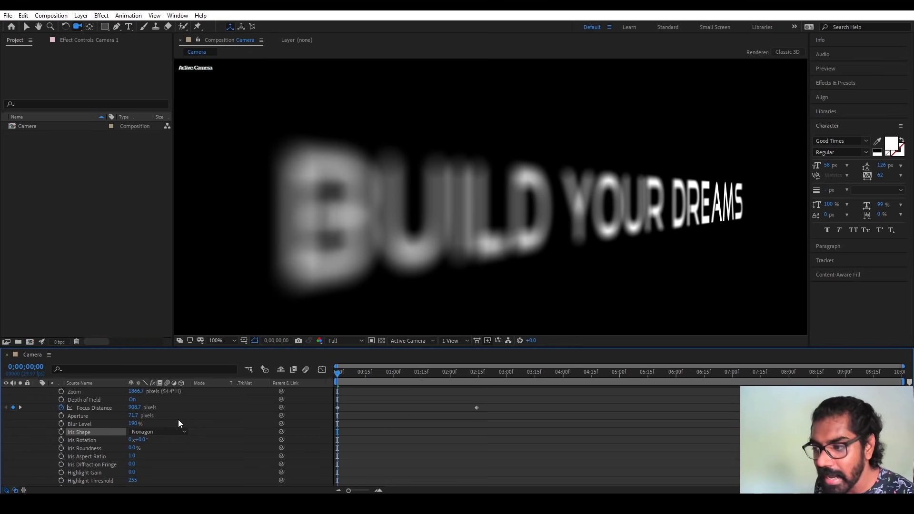
{"action": "left_click", "coordinate": [155, 433]}
{"action": "left_click", "coordinate": [169, 387]}
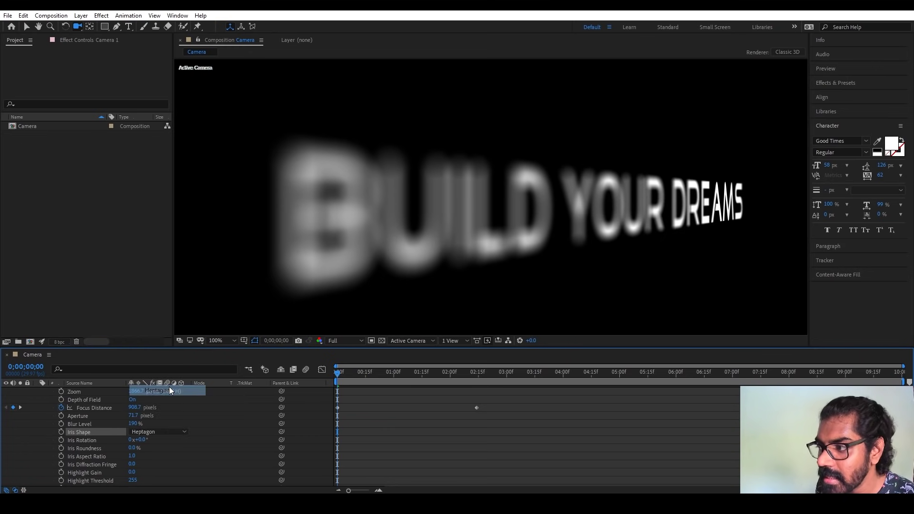
{"action": "left_click", "coordinate": [167, 431]}
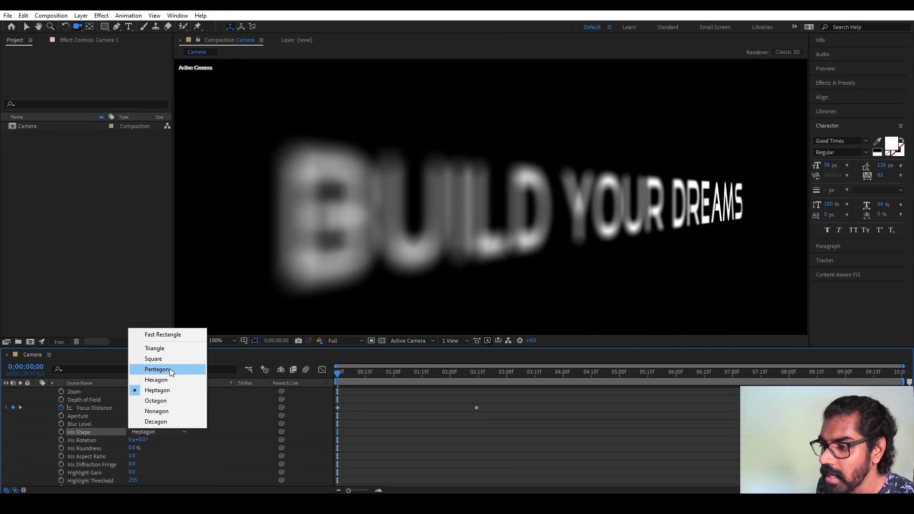
{"action": "left_click", "coordinate": [169, 369]}
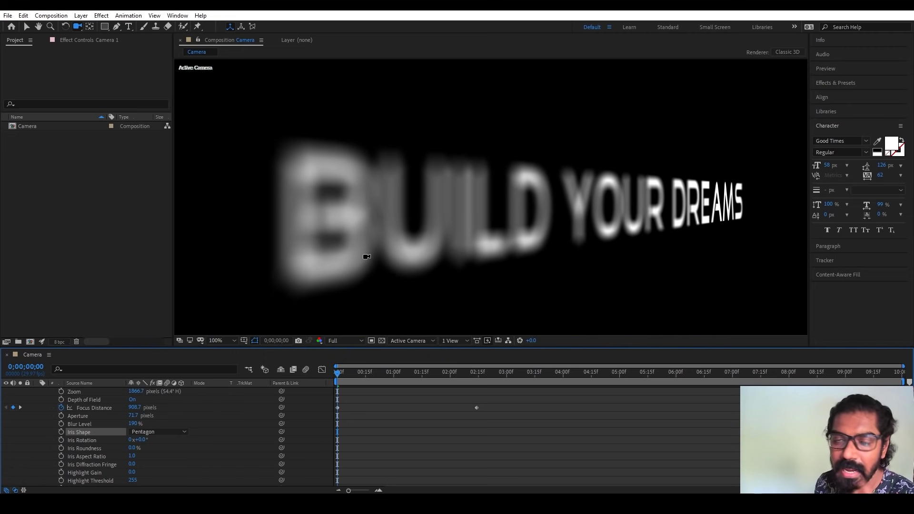
{"action": "scroll", "coordinate": [92, 417], "scroll_direction": "up", "scroll_amount": 3}
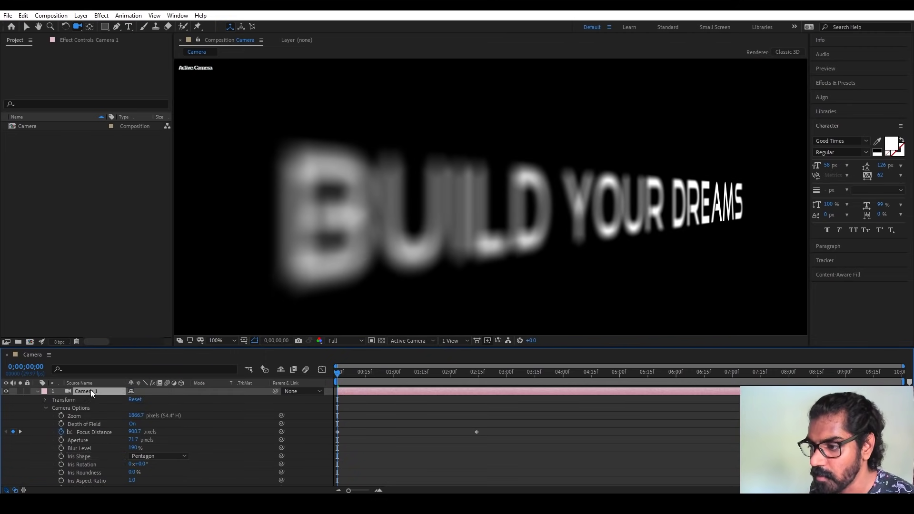
{"action": "mouse_move", "coordinate": [563, 266]}
{"action": "left_mouse_down"}
{"action": "mouse_move", "coordinate": [549, 224]}
{"action": "mouse_move", "coordinate": [551, 253]}
{"action": "left_mouse_up"}
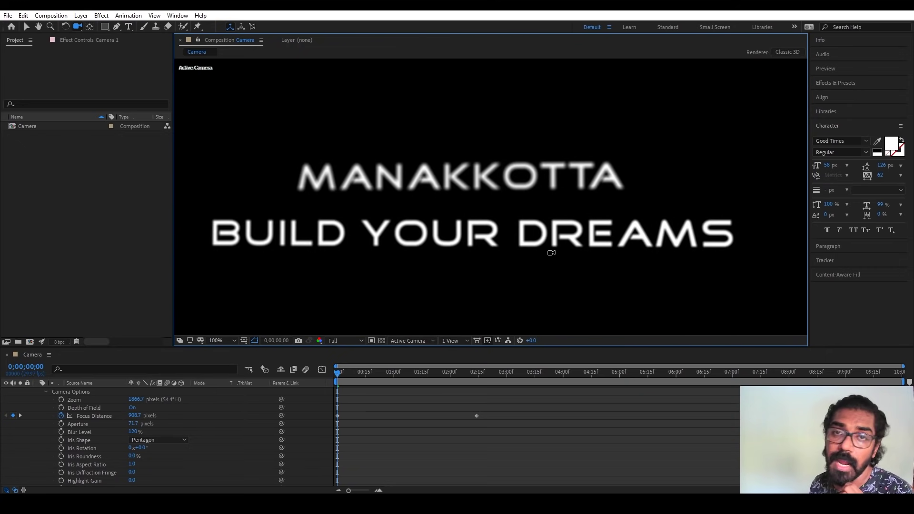